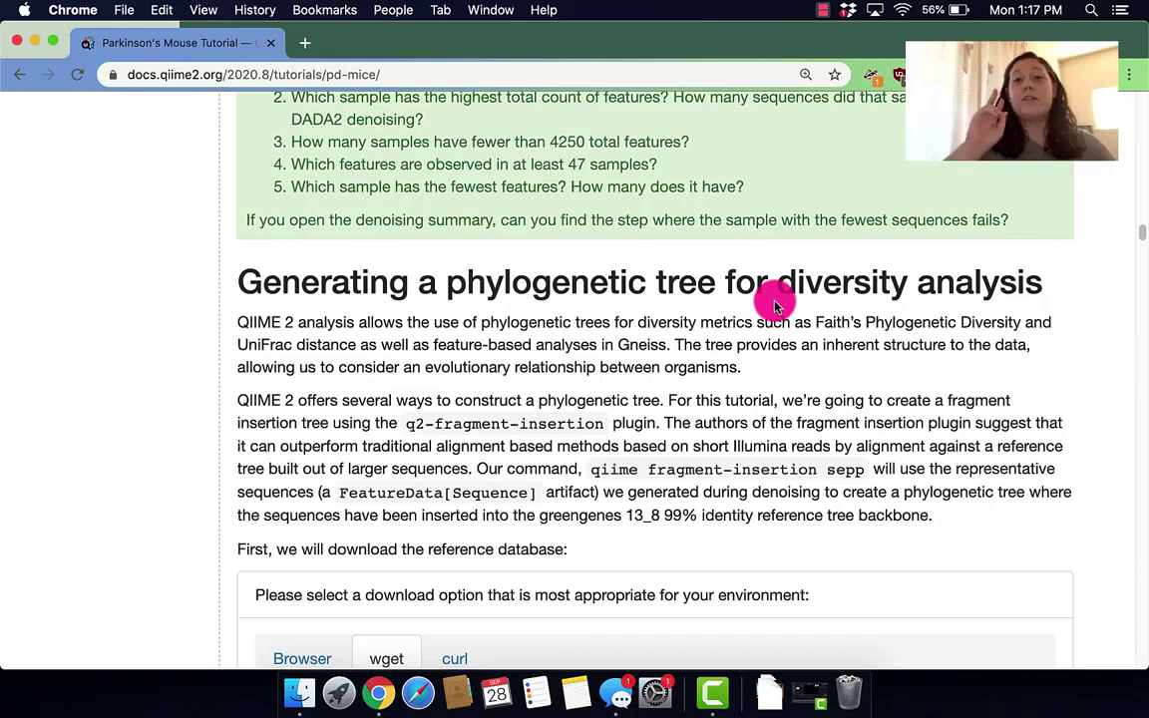
# Reveal the wget download command for the SEPP reference database in the tree-building docs
pyautogui.scroll(-5, 773, 304)
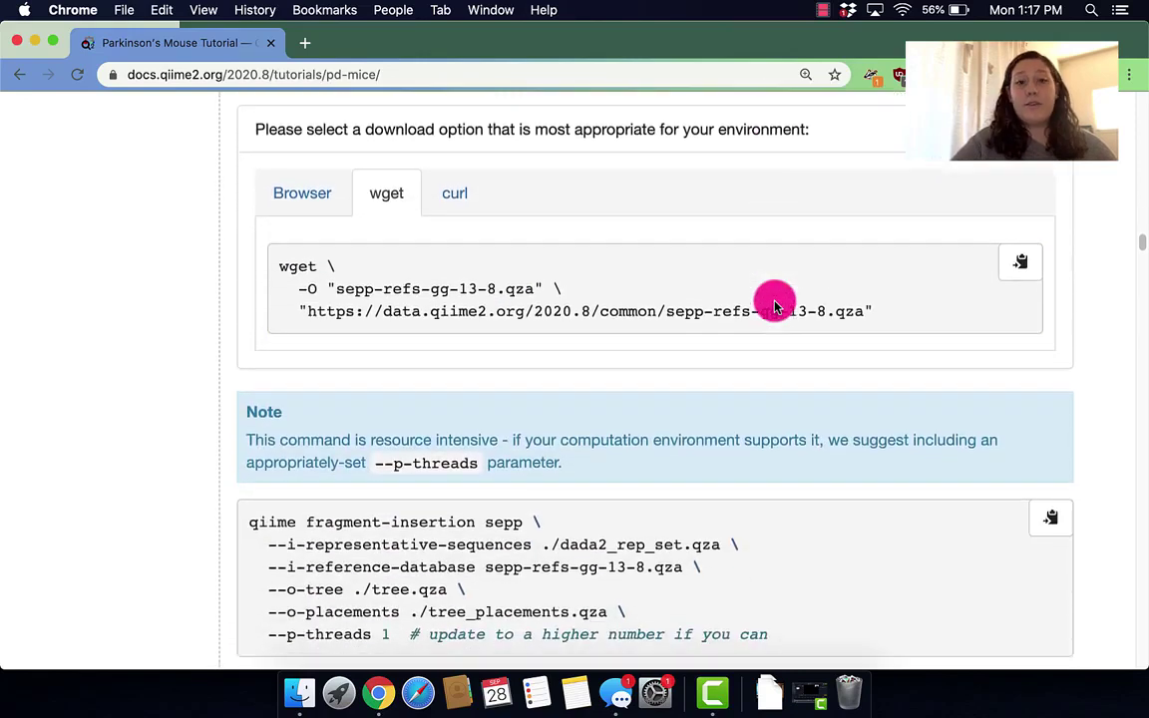
pyautogui.click(350, 176)
pyautogui.click(391, 171)
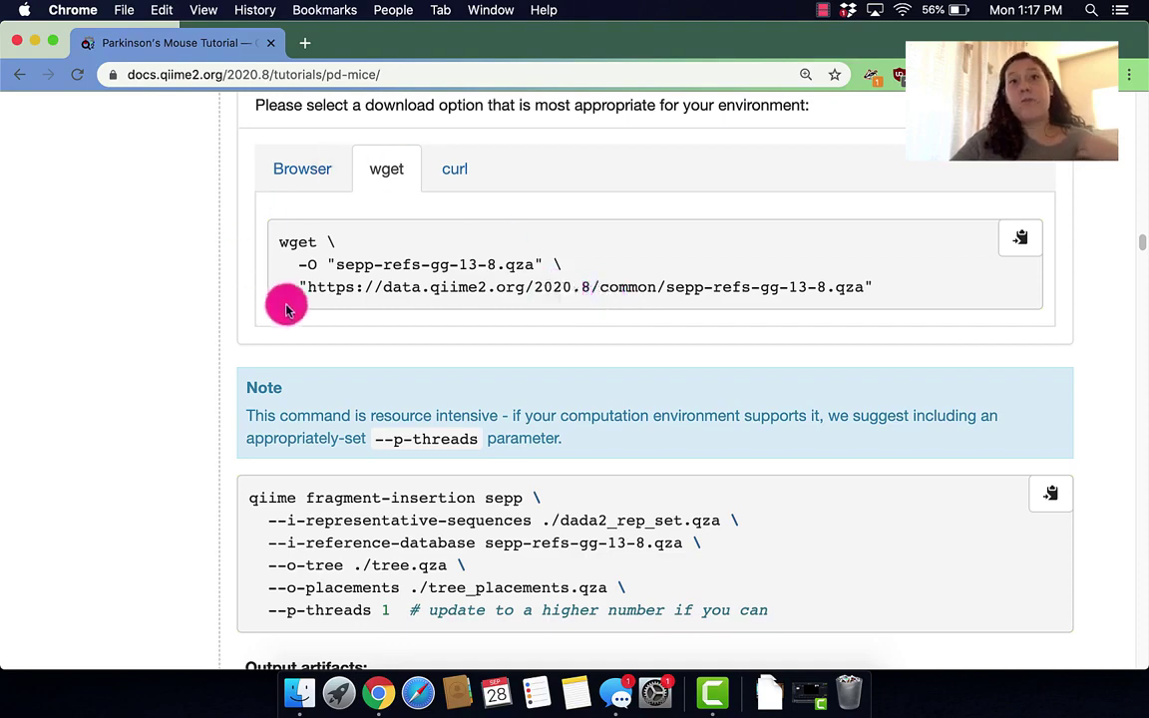
pyautogui.scroll(-1, 385, 313)
pyautogui.scroll(-1, 385, 317)
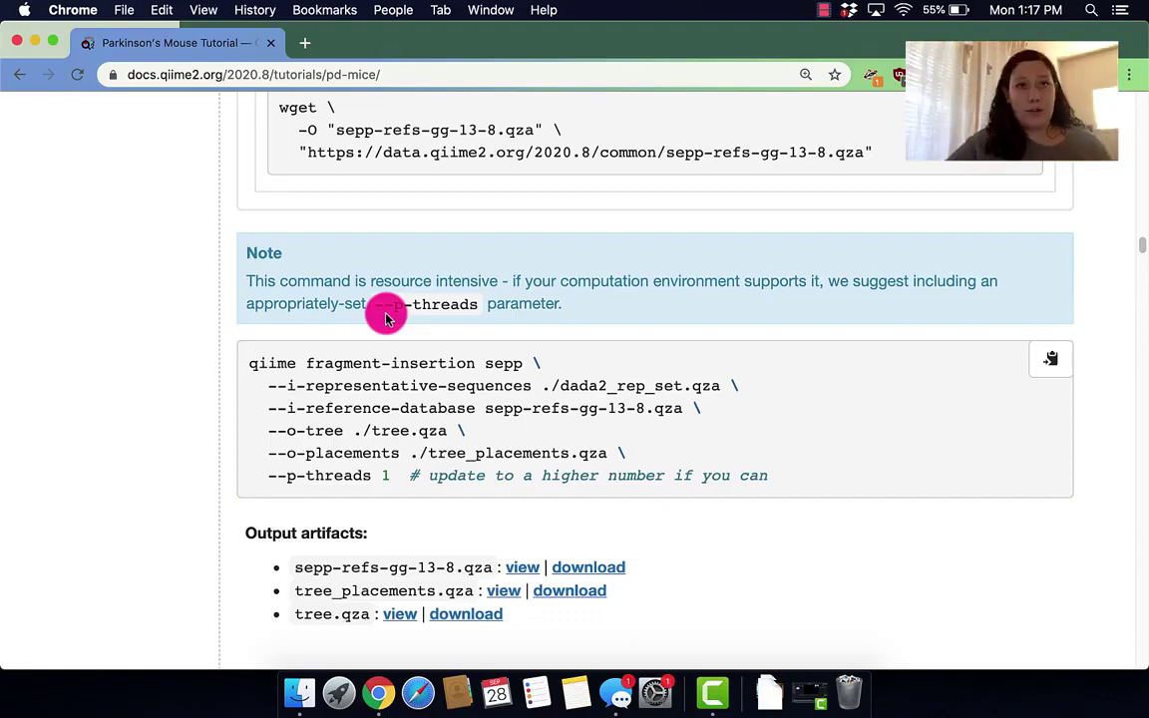
pyautogui.scroll(10, 387, 315)
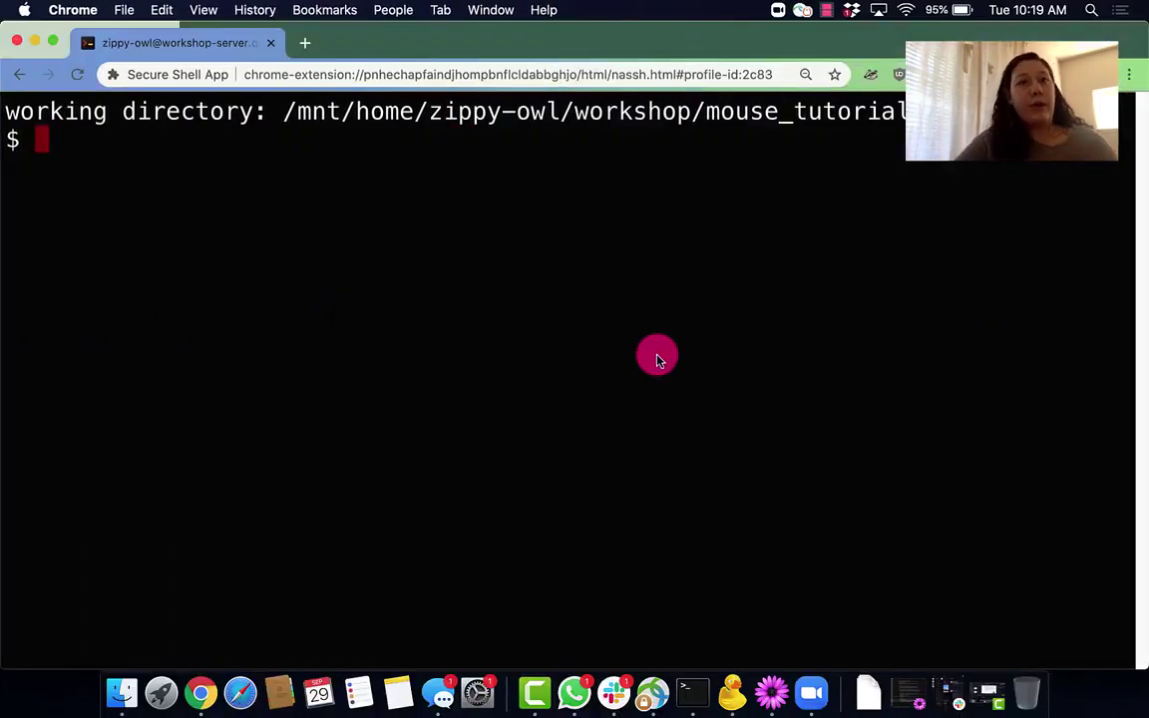
# List the contents of the mouse_tutorial directory with ls
pyautogui.write('ls')
pyautogui.press('Return')
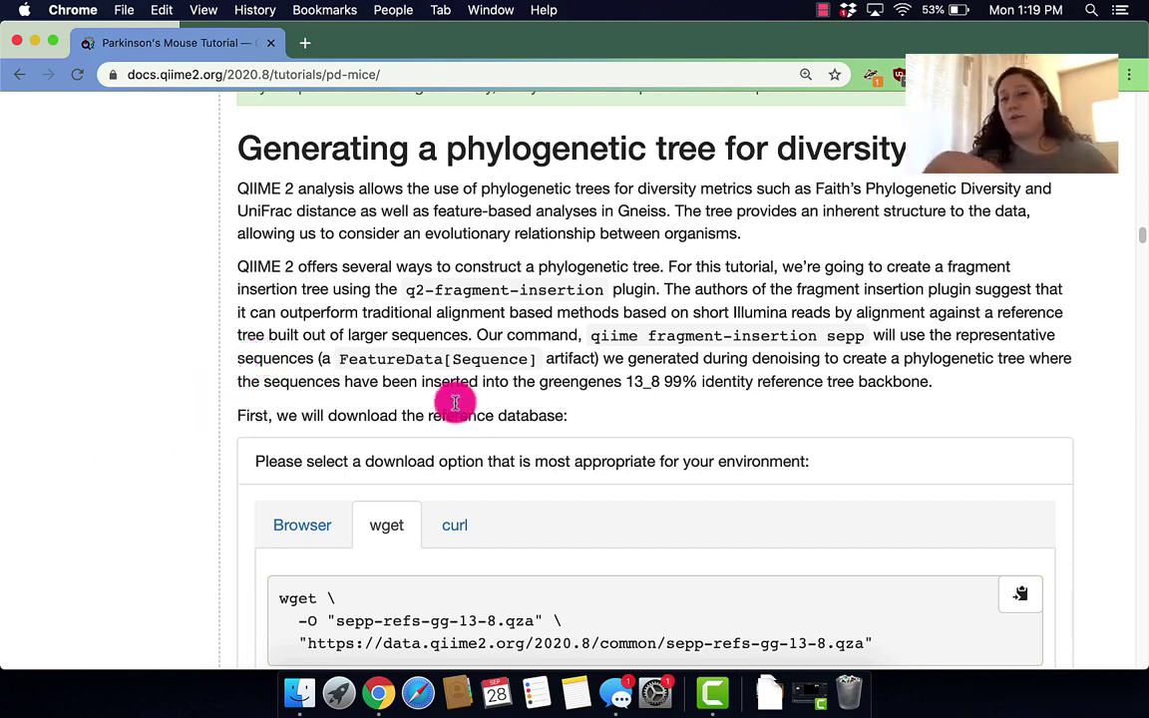
pyautogui.scroll(-3, 478, 412)
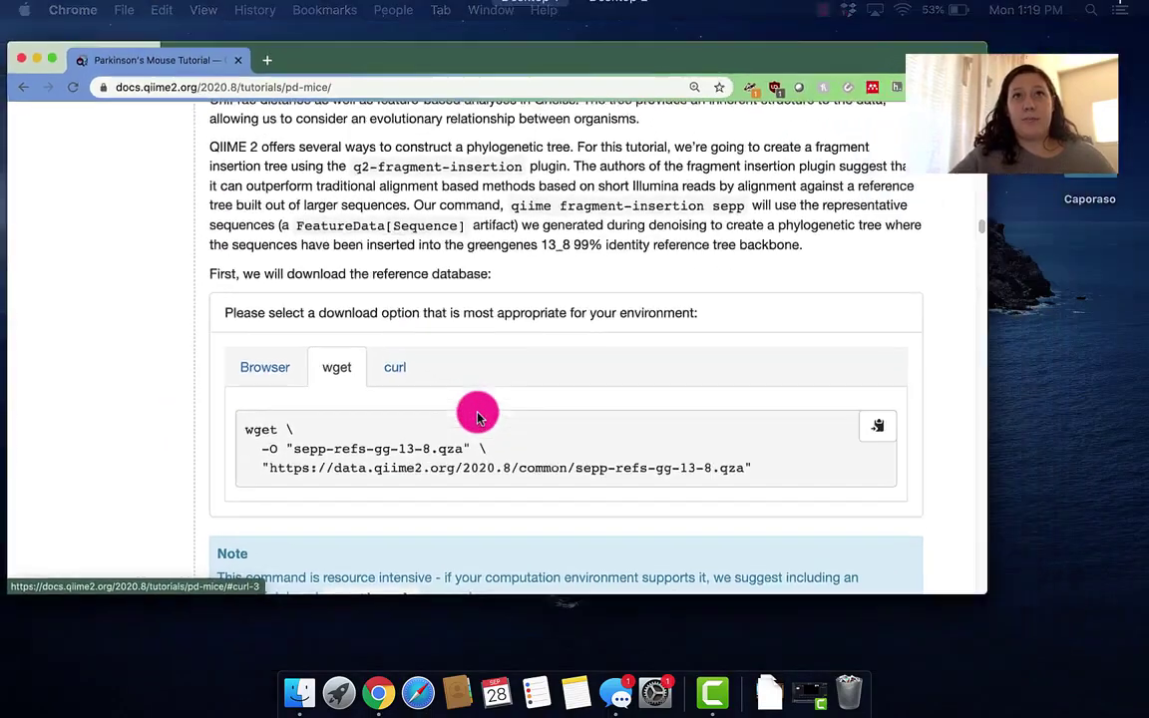
pyautogui.scroll(-10, 477, 413)
pyautogui.scroll(2, 478, 413)
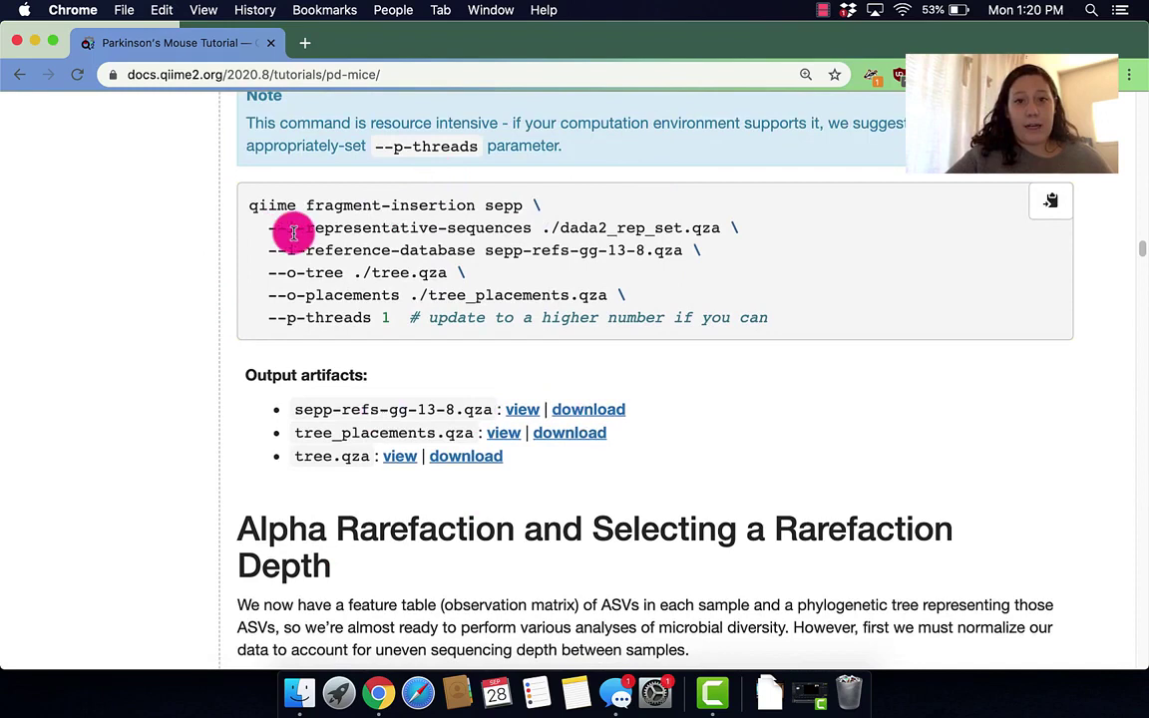
pyautogui.moveTo(289, 230)
pyautogui.mouseDown()
pyautogui.moveTo(605, 230)
pyautogui.moveTo(728, 214)
pyautogui.moveTo(728, 239)
pyautogui.moveTo(697, 234)
pyautogui.moveTo(713, 243)
pyautogui.moveTo(468, 254)
pyautogui.moveTo(271, 250)
pyautogui.moveTo(269, 239)
pyautogui.mouseUp()
pyautogui.click(717, 247)
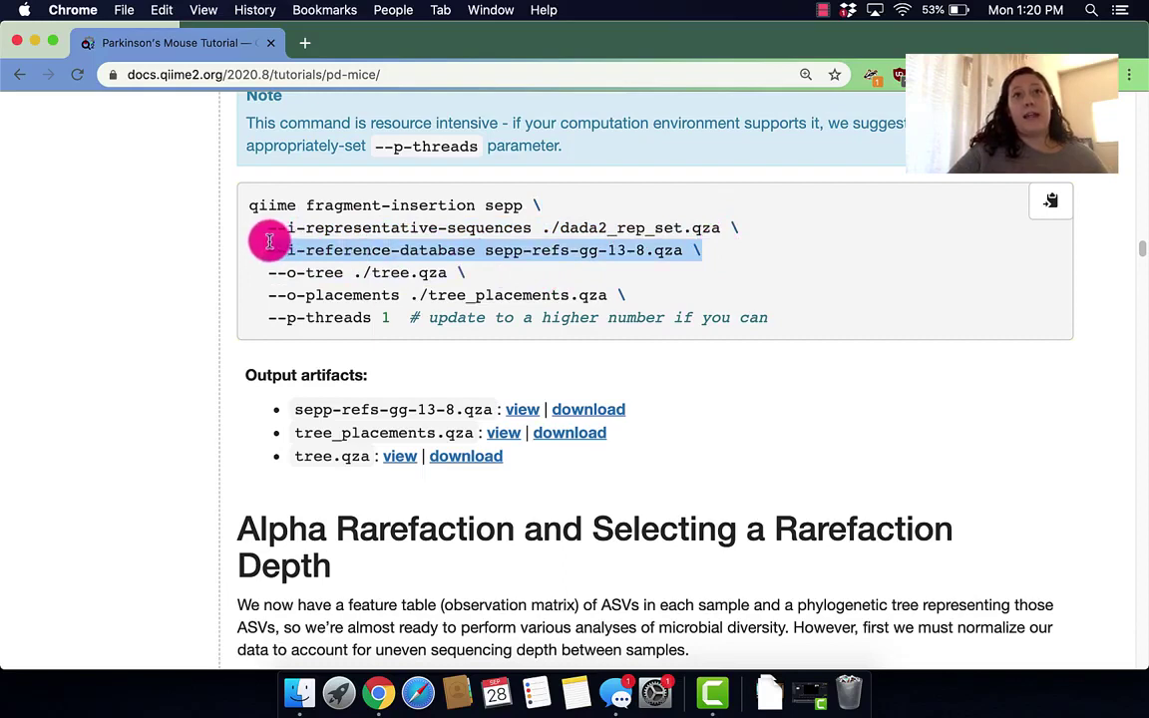
pyautogui.moveTo(758, 231); pyautogui.dragTo(287, 227)
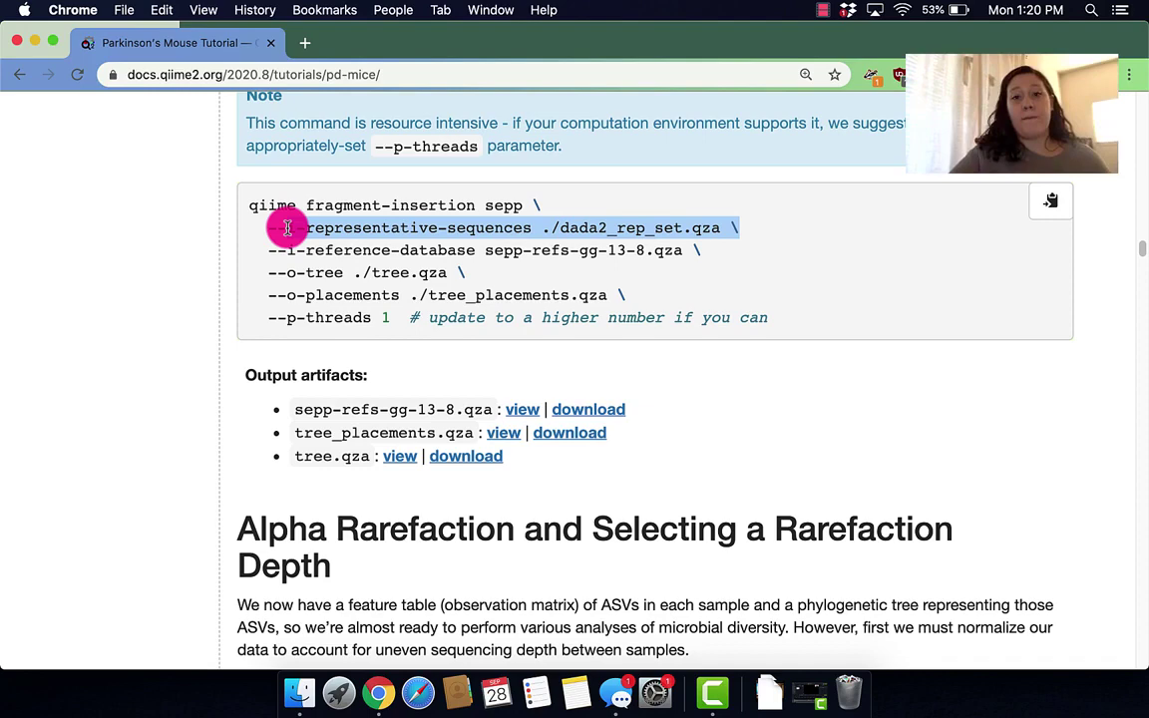
pyautogui.scroll(6, 454, 309)
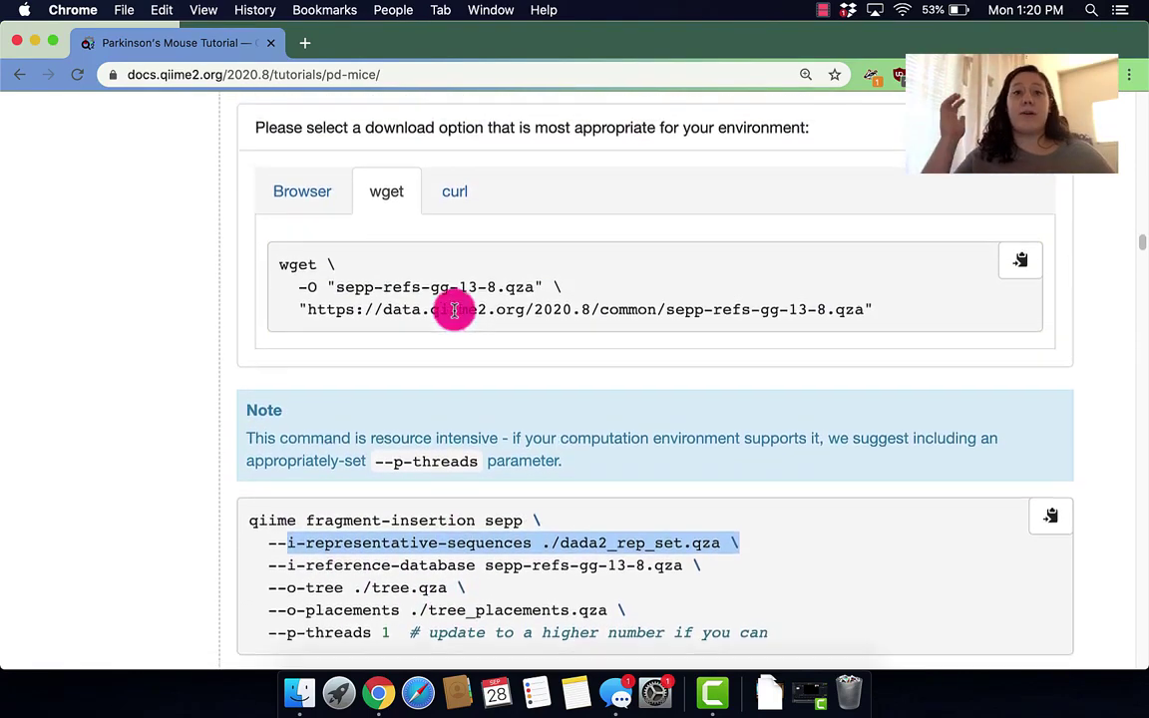
pyautogui.scroll(3, 453, 309)
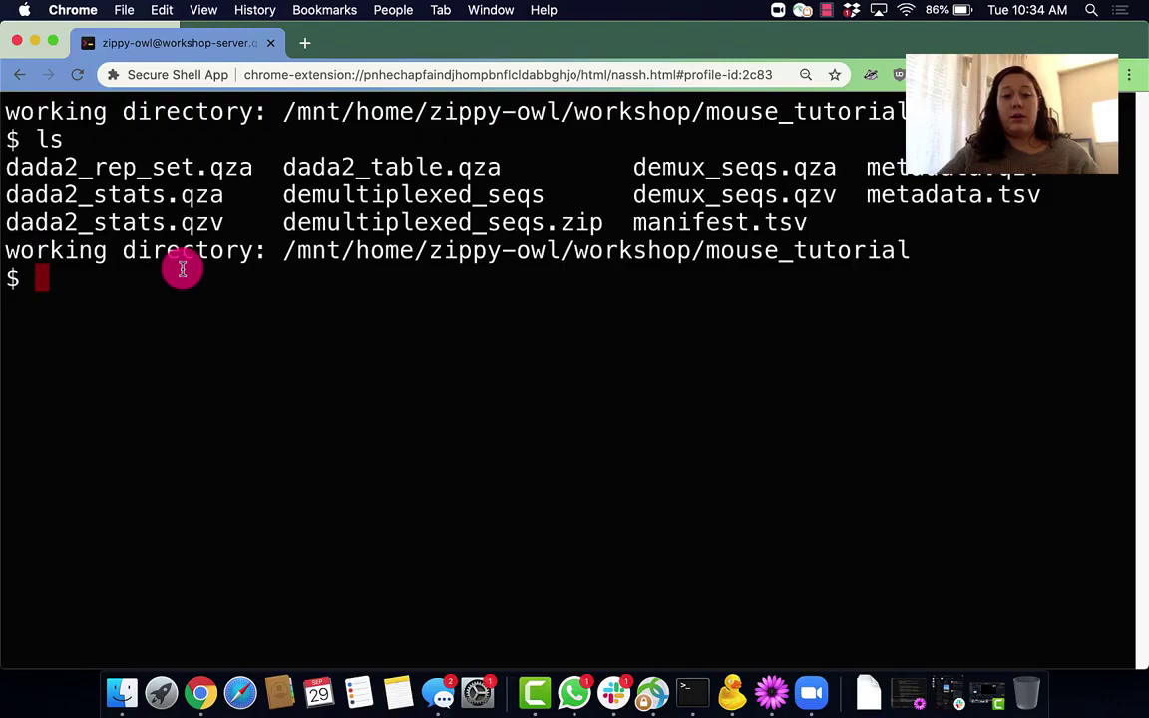
# Download sepp-refs-gg-13-8.qza with the pasted wget command and confirm it with ls
pyautogui.write('wget \\   -O "sepp-refs-gg-13-8.qza" \\   "https://data.qiime2.org/2020.8/common/sepp-refs-gg-13-8.qza"')
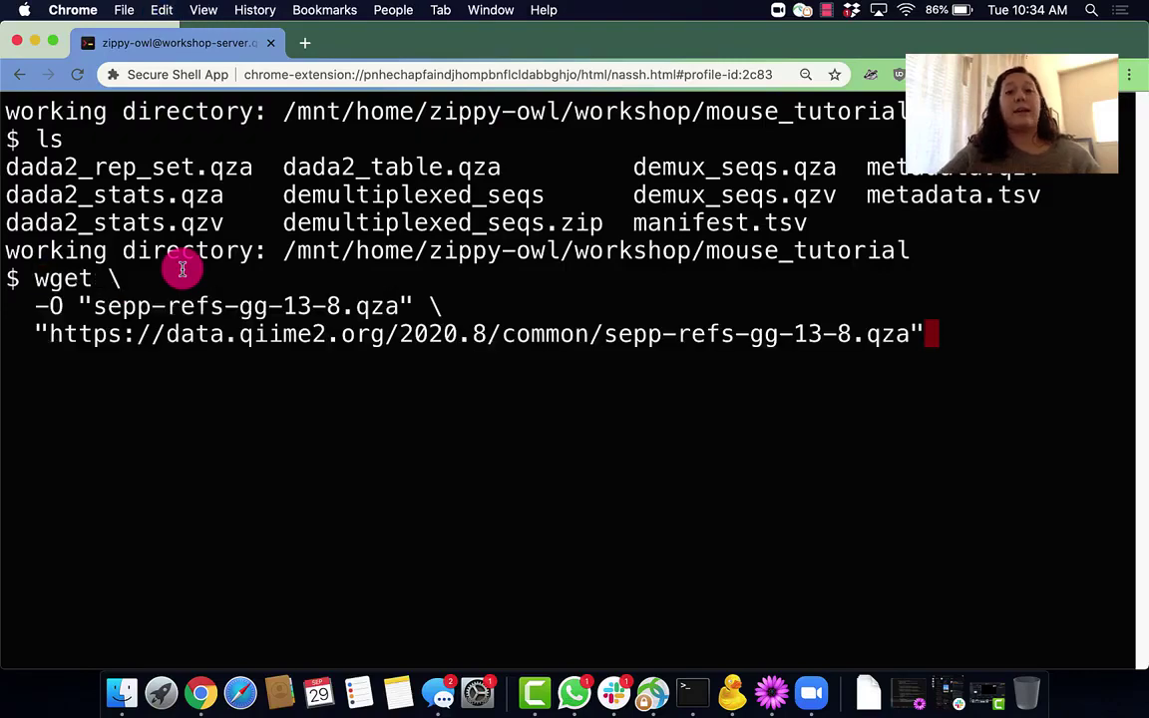
pyautogui.press('Return')
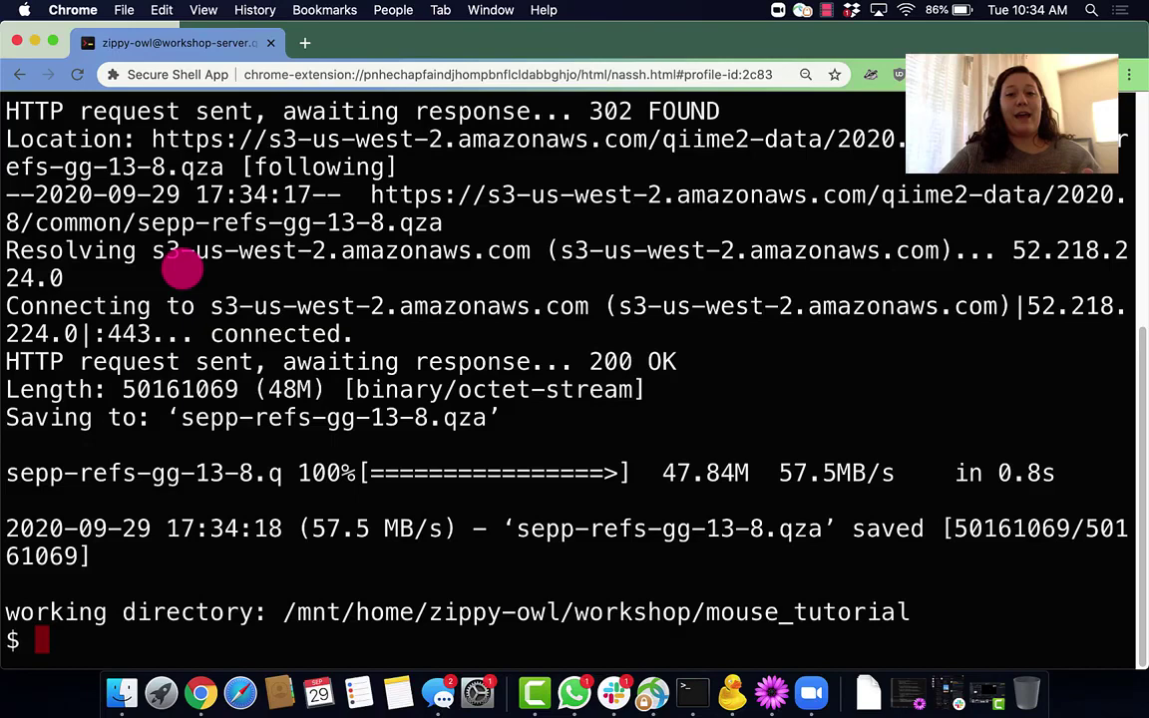
pyautogui.write('ls')
pyautogui.press('Return')
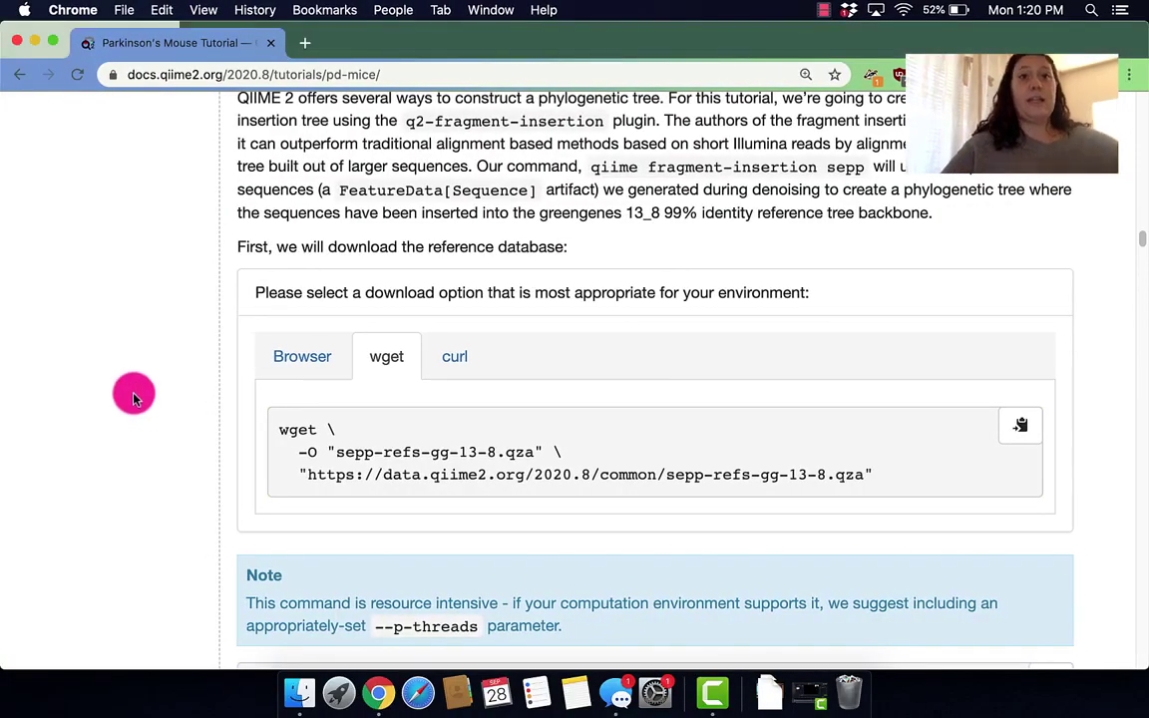
# Paste the fragment-insertion sepp command and trim its trailing comment back to --p-threads 2
pyautogui.scroll(-5, 259, 341)
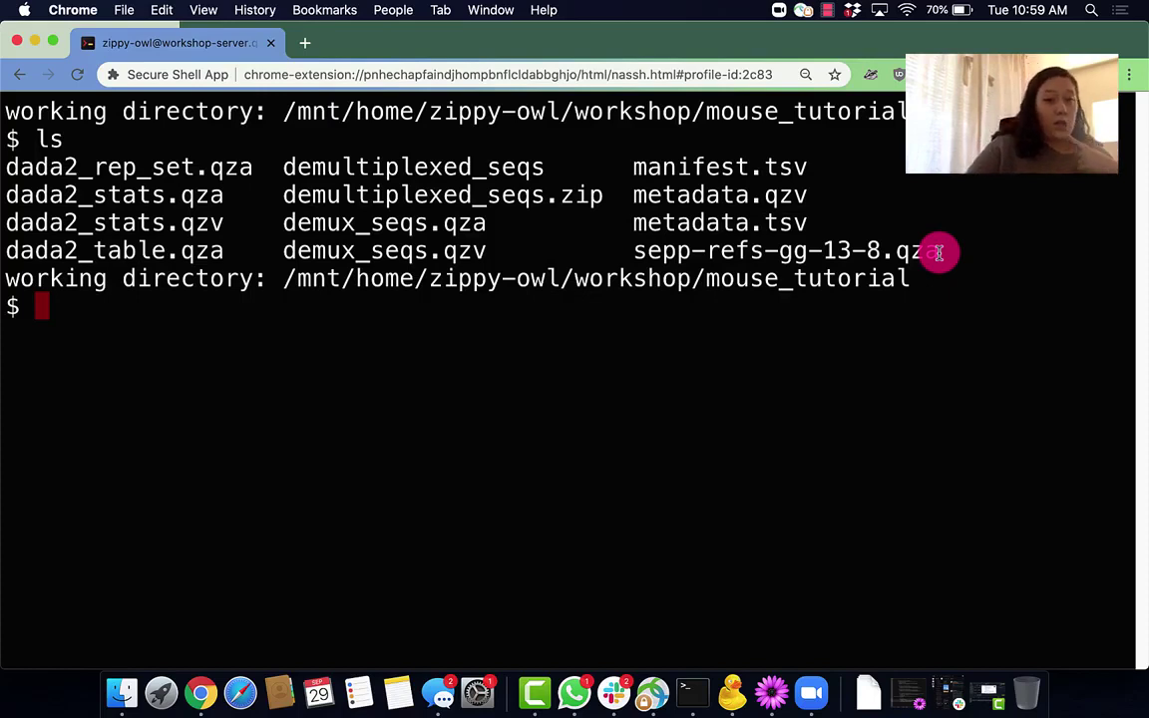
pyautogui.write('qiime fragment-insertion sepp \\   --i-representative-sequences ./dada2_rep_set.qza \\   --i-reference-database sepp-refs-gg-13-8.qza \\   --o-tree ./tree.qza \\   --o-placements ./tree_placements.qza \\   --p-threads 1  # update to a higher number if you can')
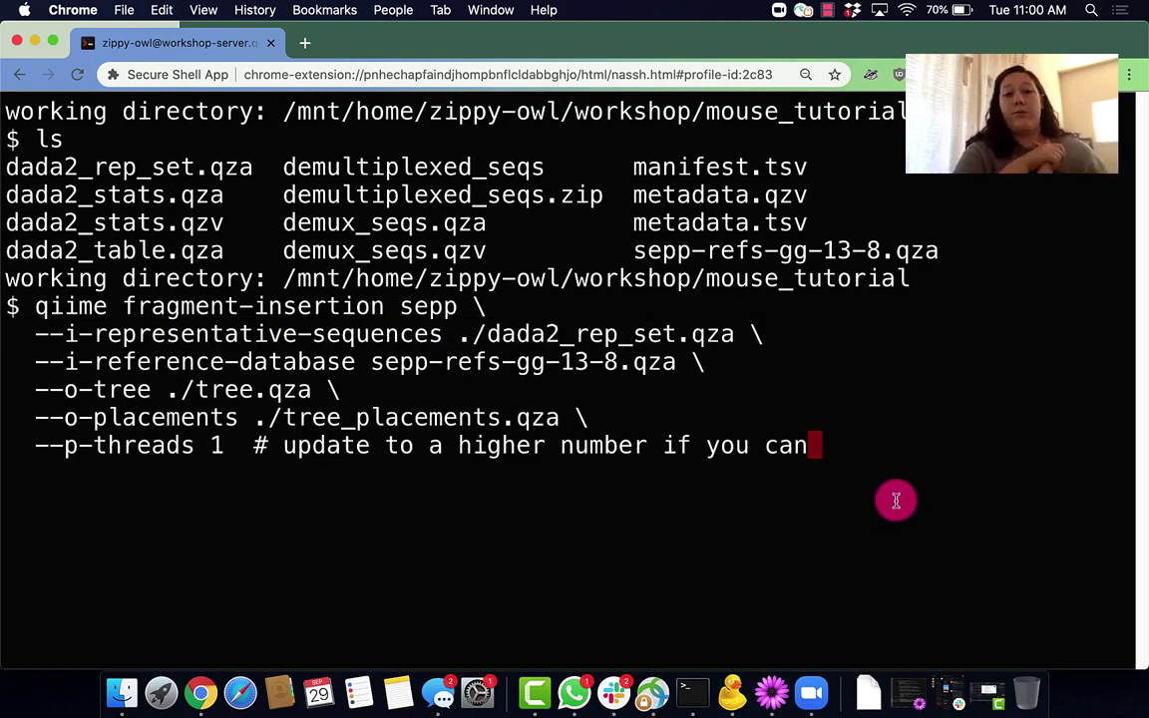
pyautogui.press('BackSpace')
pyautogui.press('BackSpace')
pyautogui.press('BackSpace')
pyautogui.press('BackSpace')
pyautogui.press('BackSpace')
pyautogui.press('BackSpace')
pyautogui.press('BackSpace')
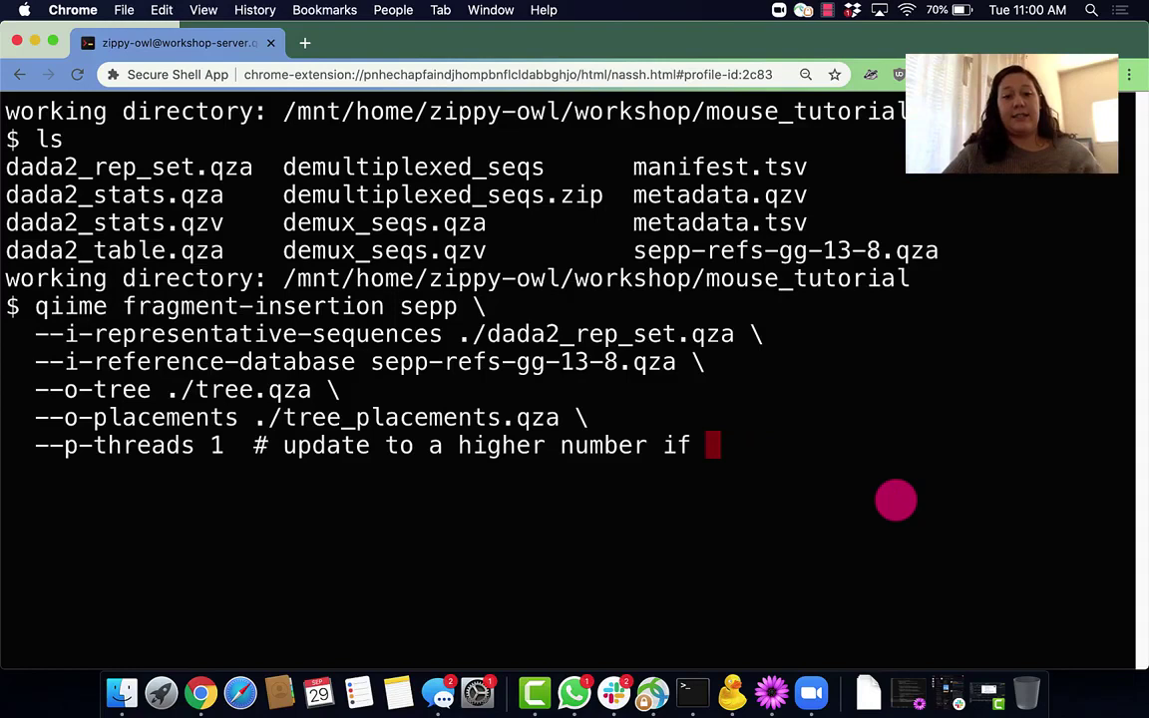
pyautogui.press('BackSpace')
pyautogui.press('BackSpace')
pyautogui.press('BackSpace')
pyautogui.press('BackSpace')
pyautogui.press('BackSpace')
pyautogui.press('BackSpace')
pyautogui.press('BackSpace')
pyautogui.press('BackSpace')
pyautogui.press('BackSpace')
pyautogui.press('BackSpace')
pyautogui.press('BackSpace')
pyautogui.press('BackSpace')
pyautogui.press('BackSpace')
pyautogui.press('BackSpace')
pyautogui.press('BackSpace')
pyautogui.press('BackSpace')
pyautogui.press('BackSpace')
pyautogui.press('BackSpace')
pyautogui.press('BackSpace')
pyautogui.press('BackSpace')
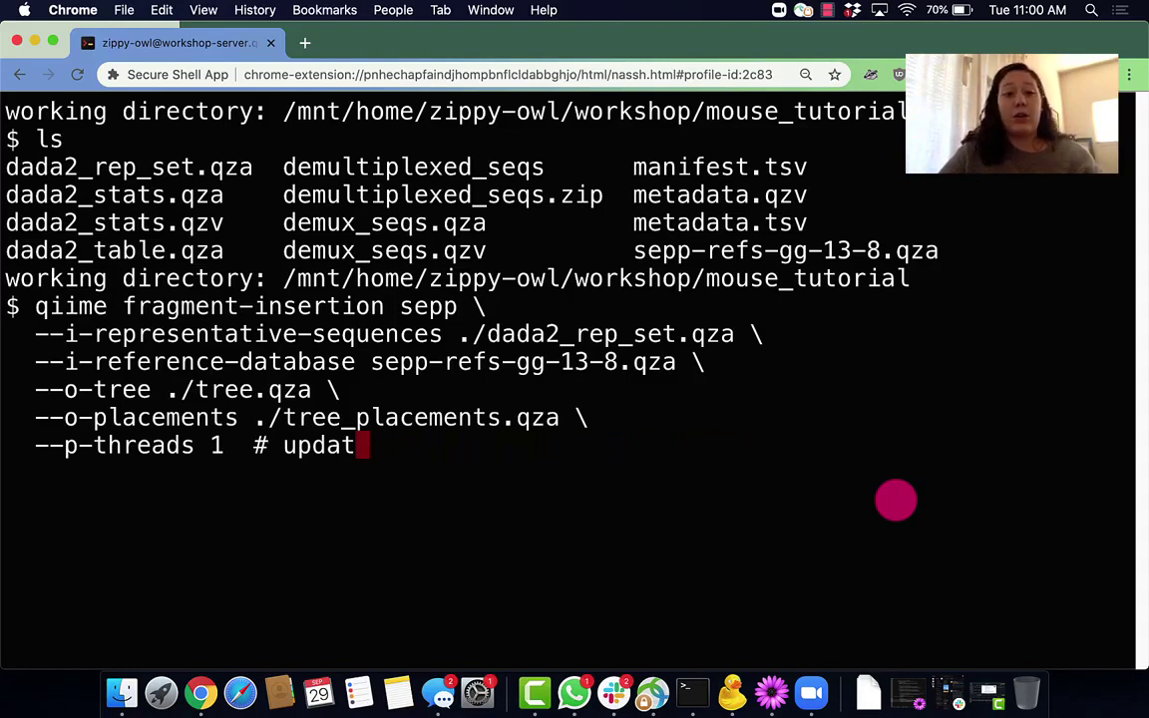
pyautogui.press('BackSpace')
pyautogui.press('BackSpace')
pyautogui.press('BackSpace')
pyautogui.press('BackSpace')
pyautogui.press('BackSpace')
pyautogui.press('BackSpace')
pyautogui.press('BackSpace')
pyautogui.press('BackSpace')
pyautogui.press('BackSpace')
pyautogui.press('BackSpace')
pyautogui.press('BackSpace')
pyautogui.press('BackSpace')
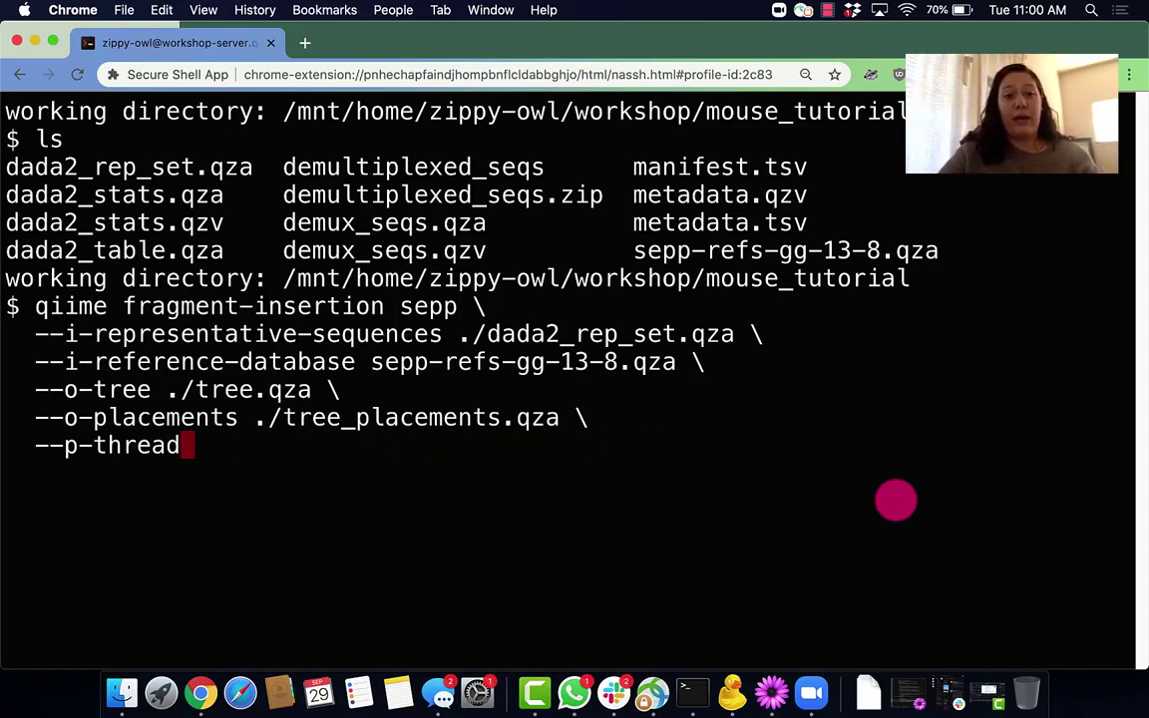
pyautogui.write('s 2')
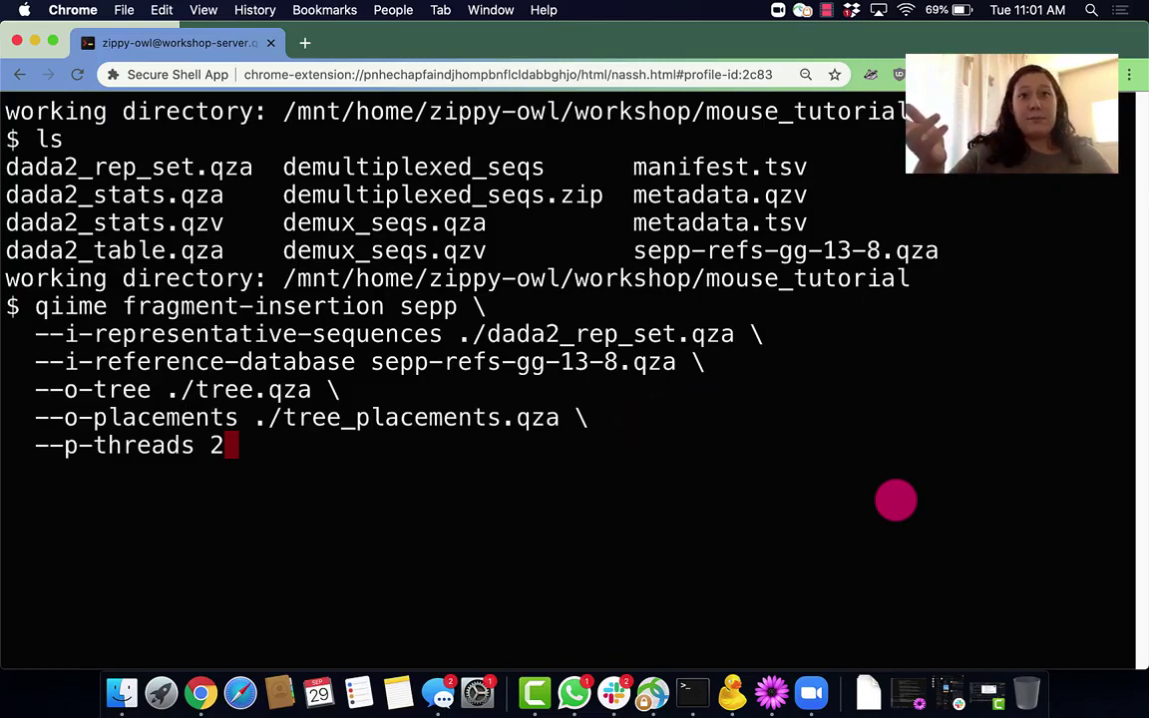
# Run fragment-insertion sepp with --p-threads 2, producing tree.qza and tree_placements.qza
pyautogui.press('Return')
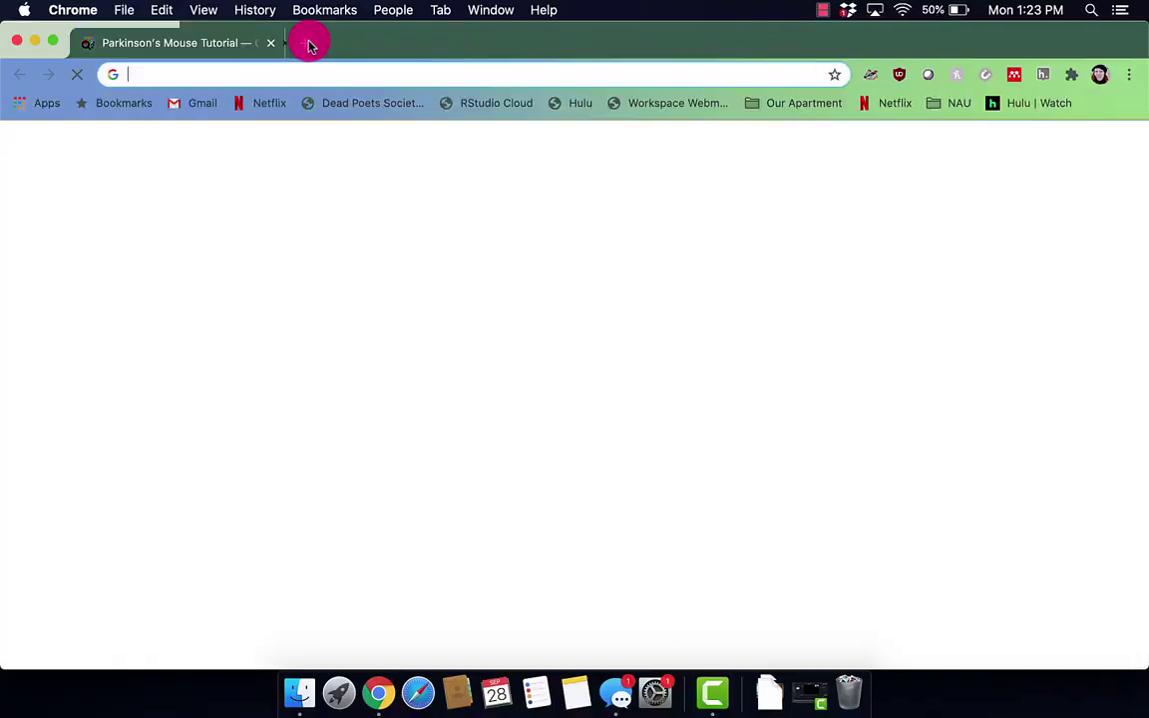
# Browse to the server's mouse_tutorial file index and copy tree.qza's link address
pyautogui.write('work')
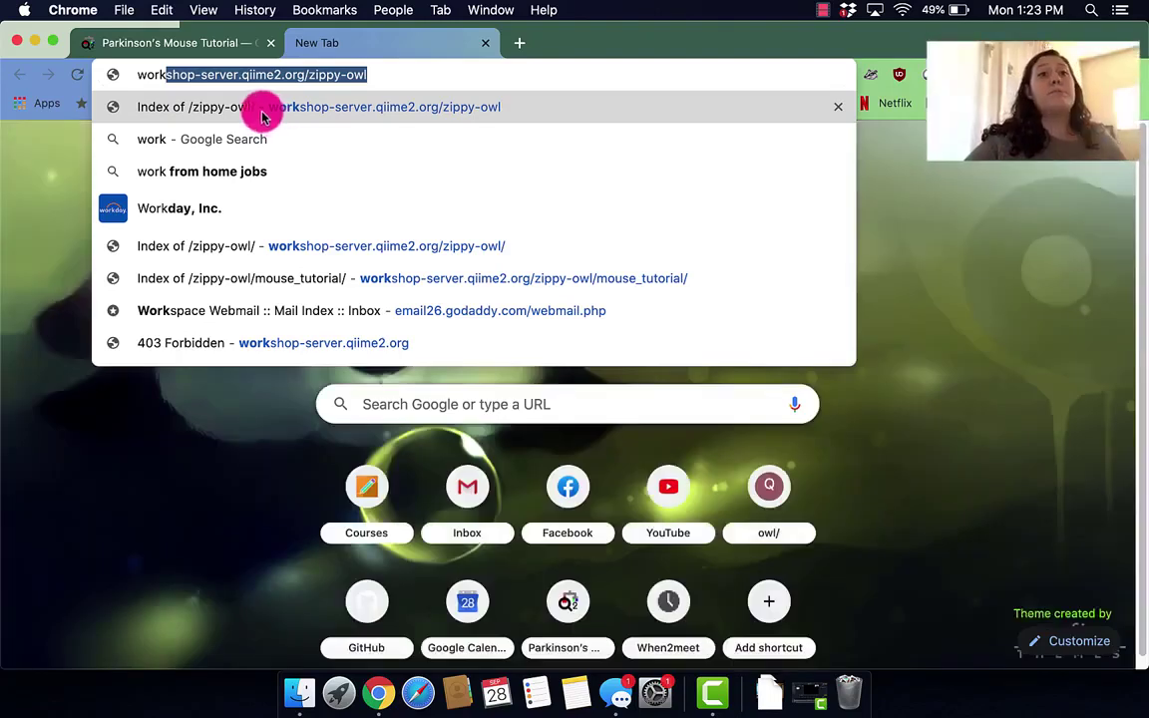
pyautogui.click(262, 107)
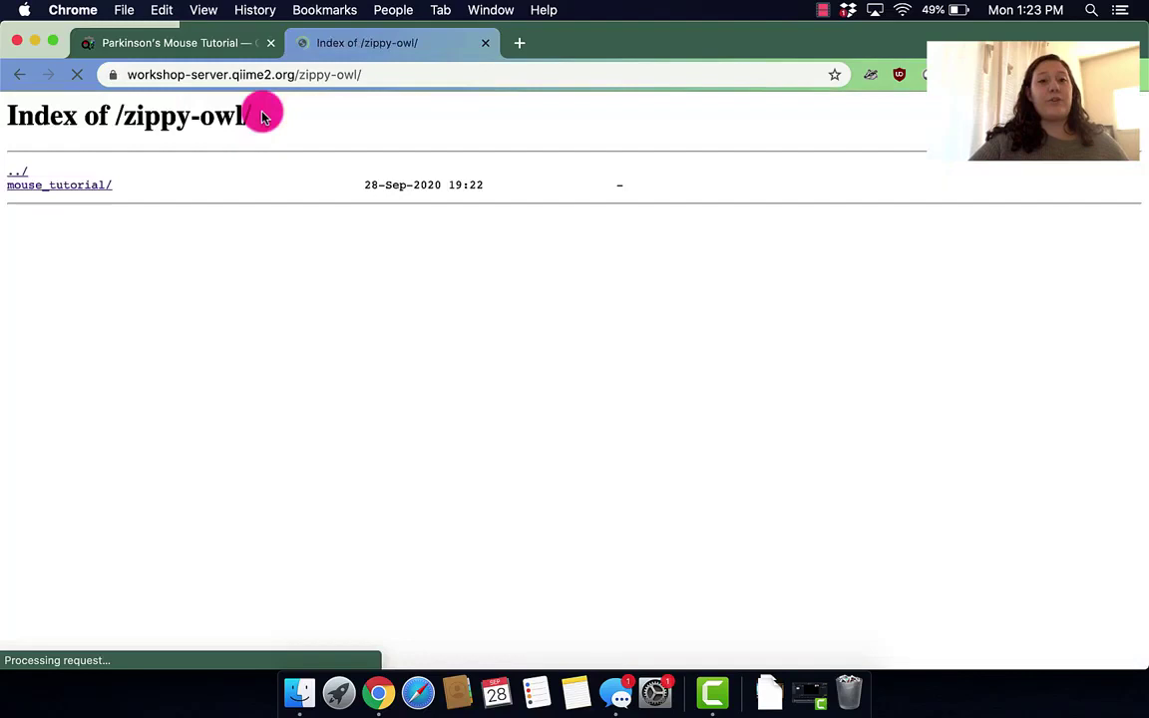
pyautogui.click(59, 185)
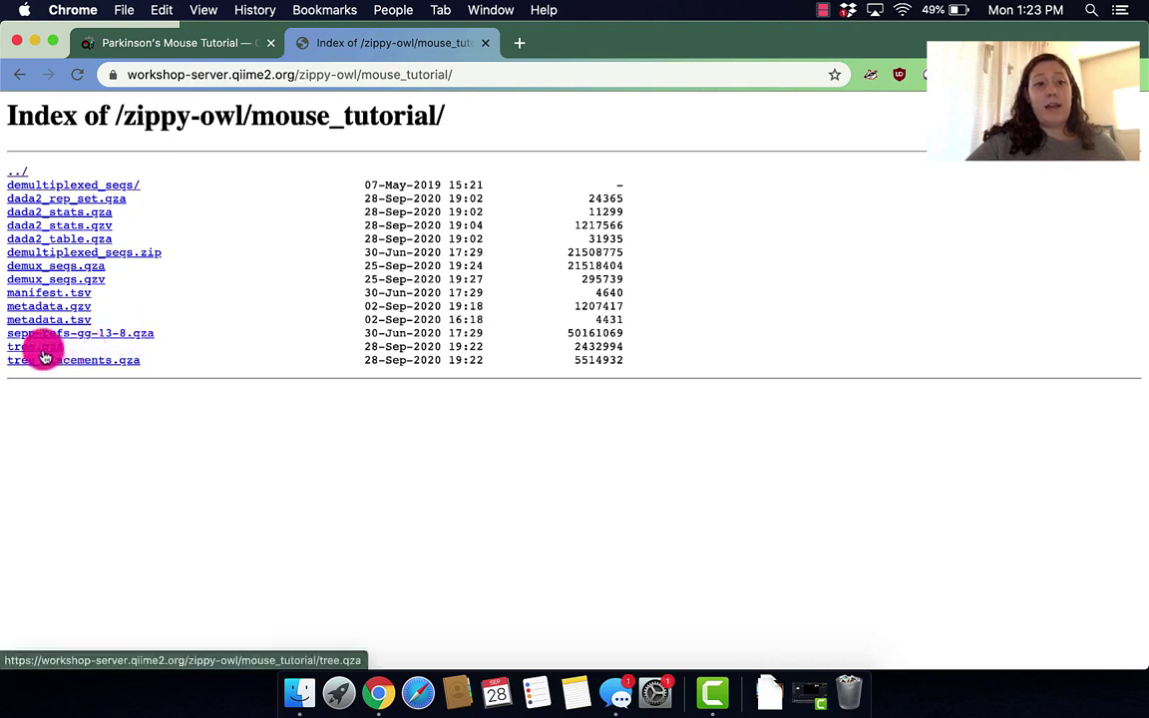
pyautogui.rightClick(44, 356)
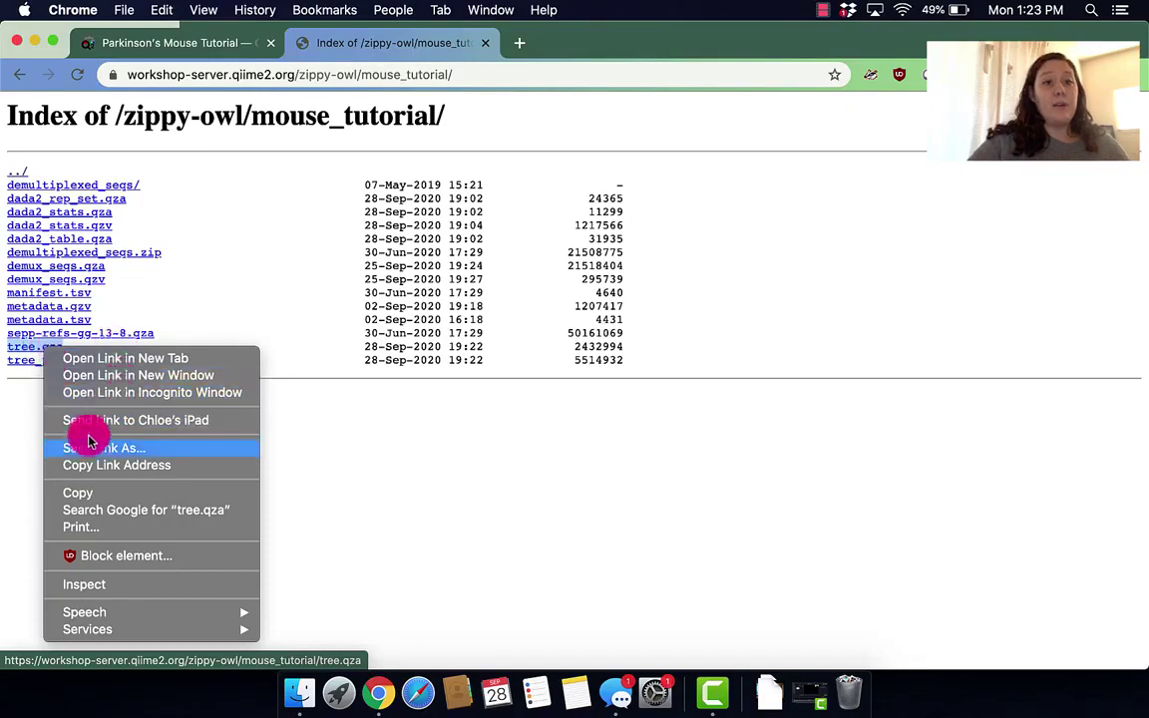
pyautogui.click(98, 467)
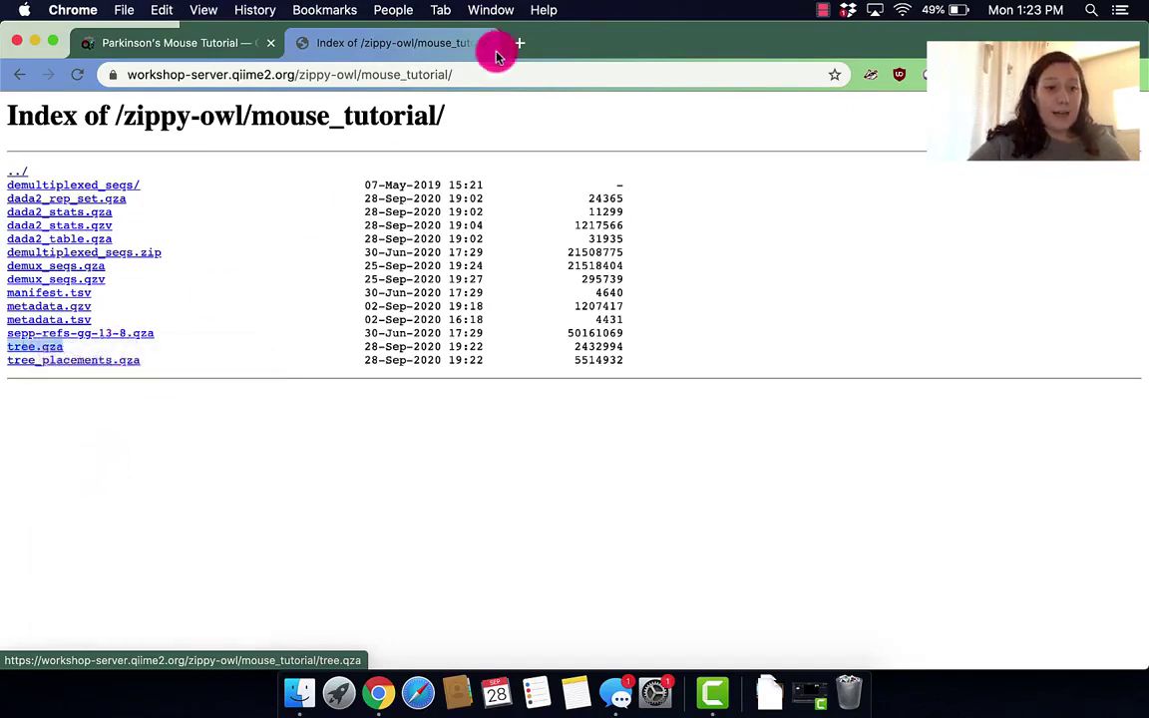
# Search for QIIME 2 View in a new browser tab
pyautogui.click(517, 44)
pyautogui.write('qi')
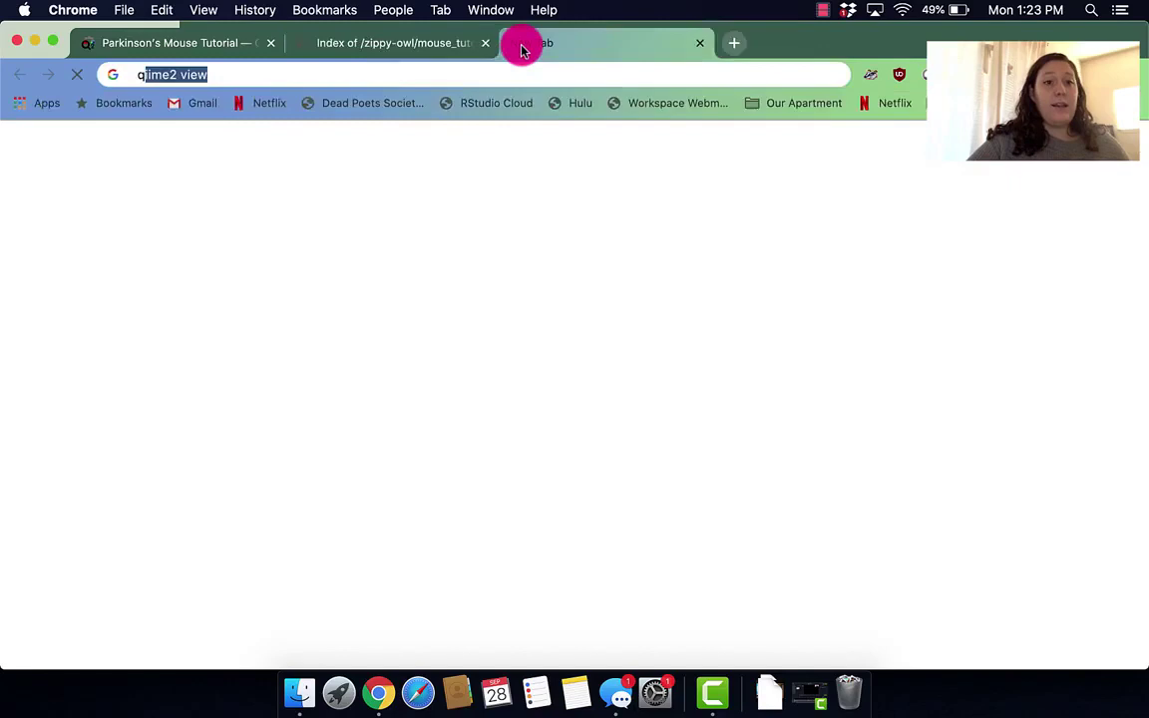
pyautogui.write('ime')
pyautogui.press('Return')
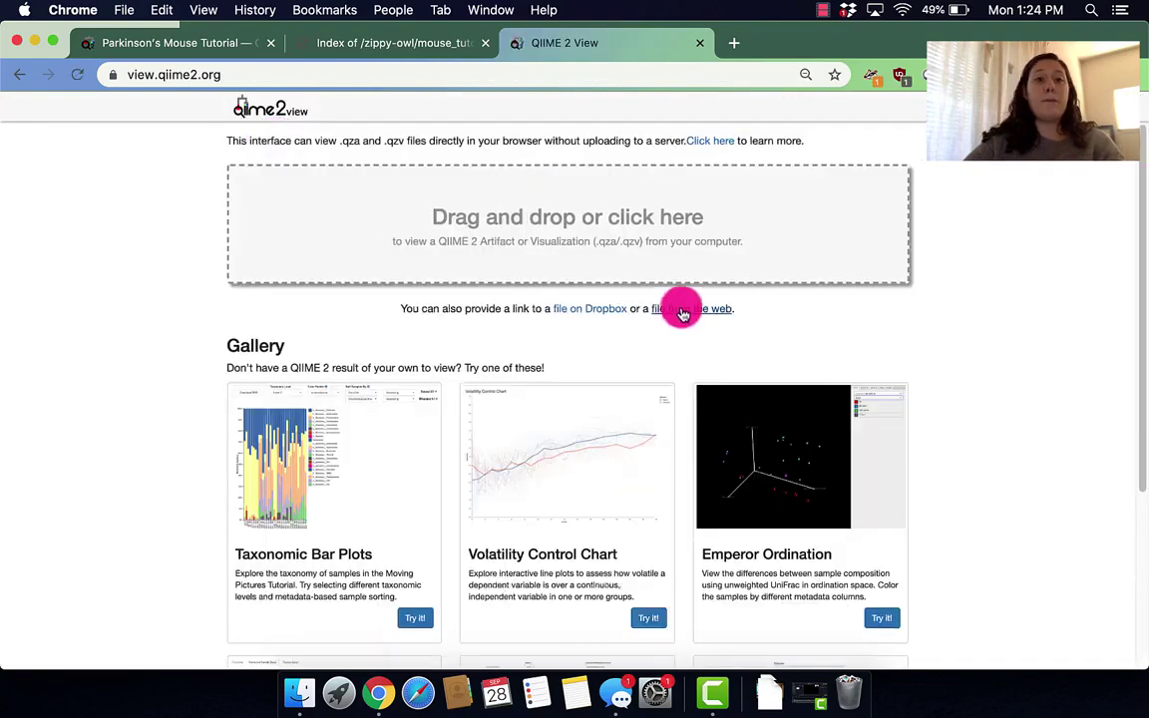
# Load tree.qza from its pasted web address and show its provenance graph
pyautogui.click(682, 311)
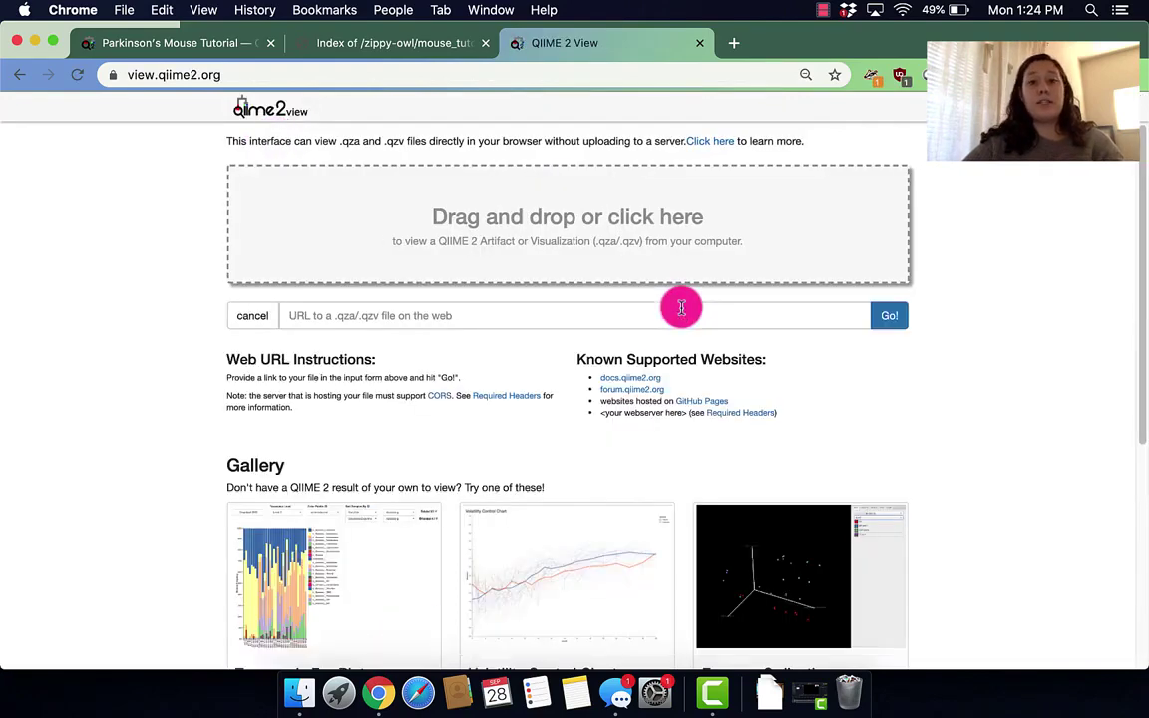
pyautogui.rightClick(550, 322)
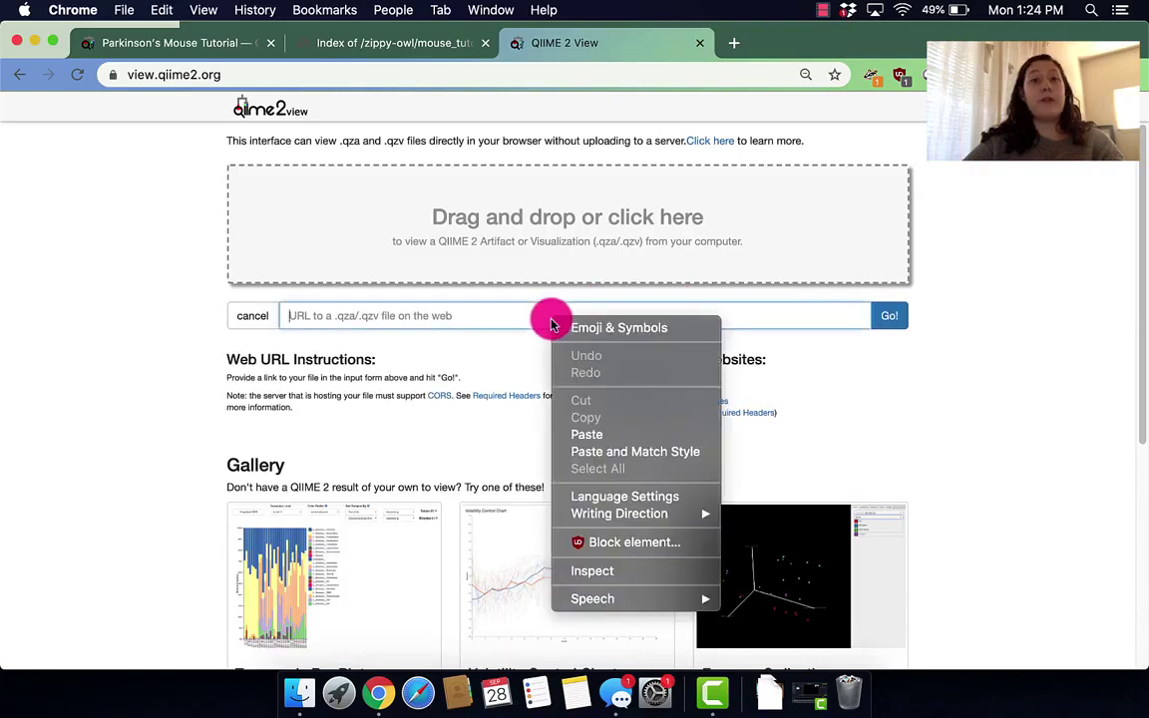
pyautogui.click(588, 433)
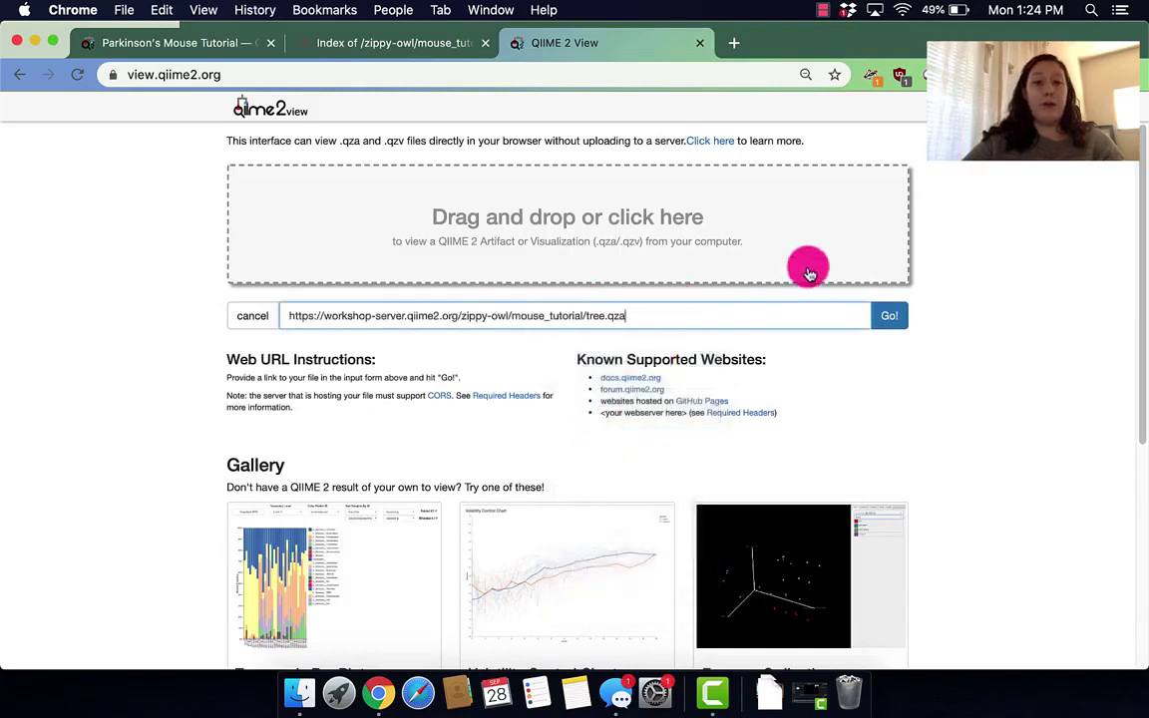
pyautogui.click(902, 317)
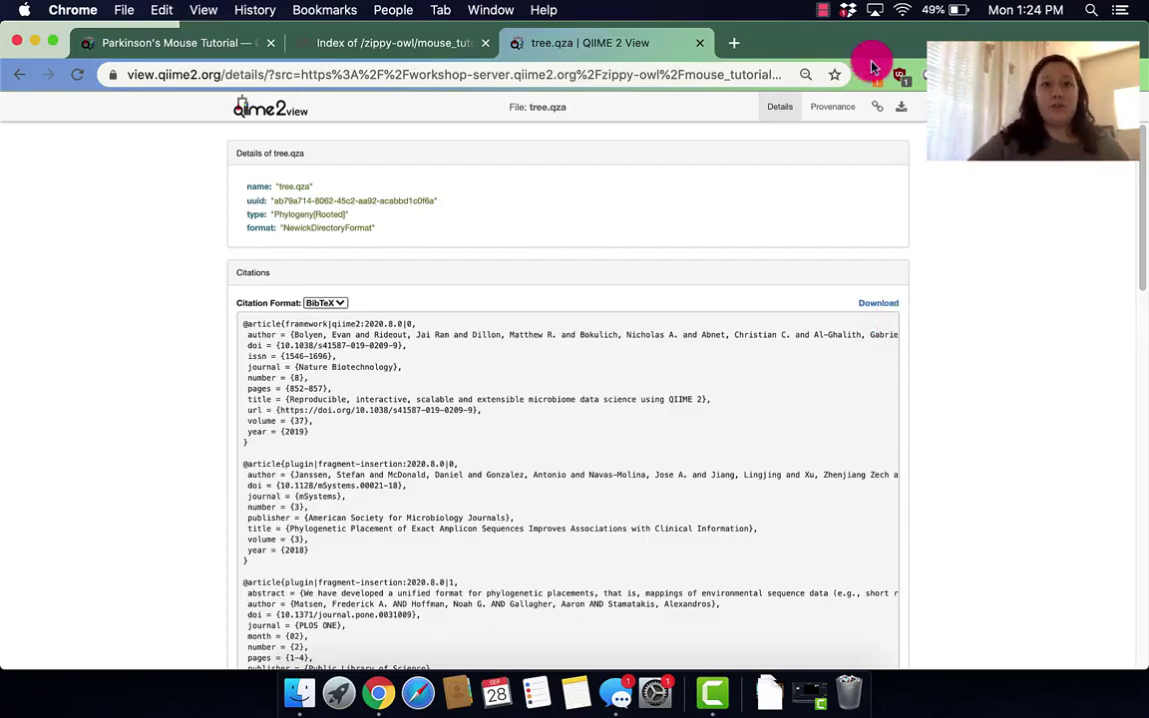
pyautogui.click(817, 111)
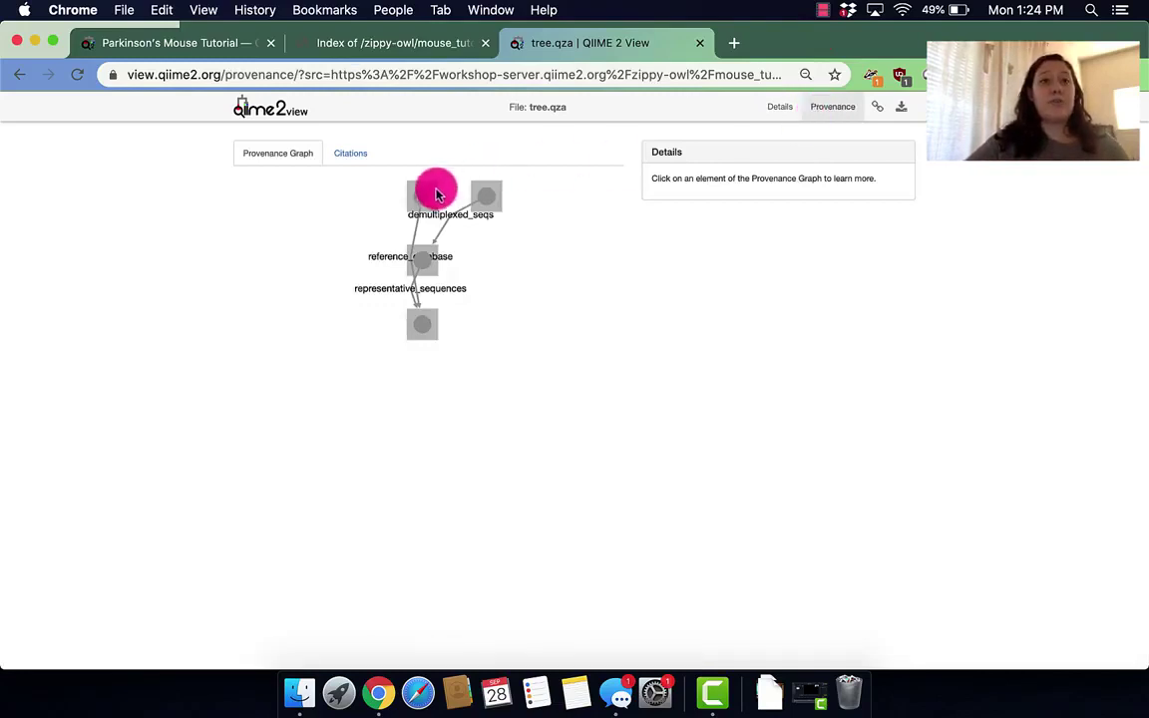
# Rearrange the provenance nodes and inspect the import, denoise_single and rooted tree details
pyautogui.moveTo(435, 195); pyautogui.dragTo(306, 302)
pyautogui.moveTo(494, 182); pyautogui.dragTo(453, 180)
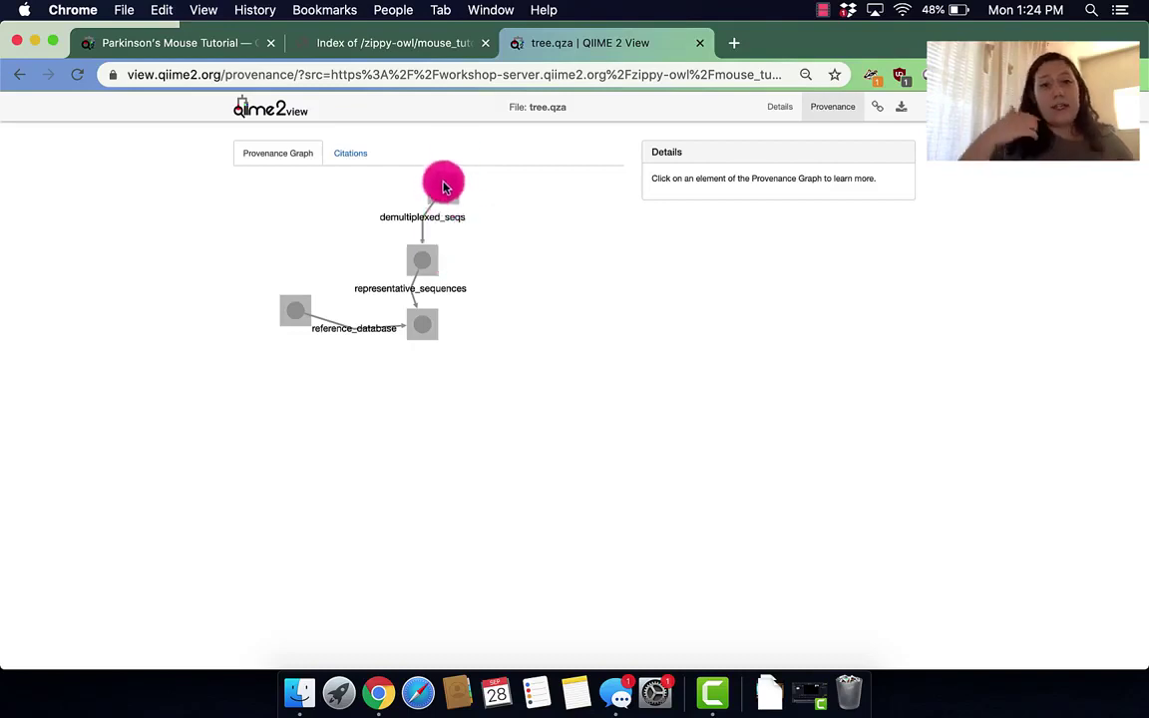
pyautogui.click(449, 184)
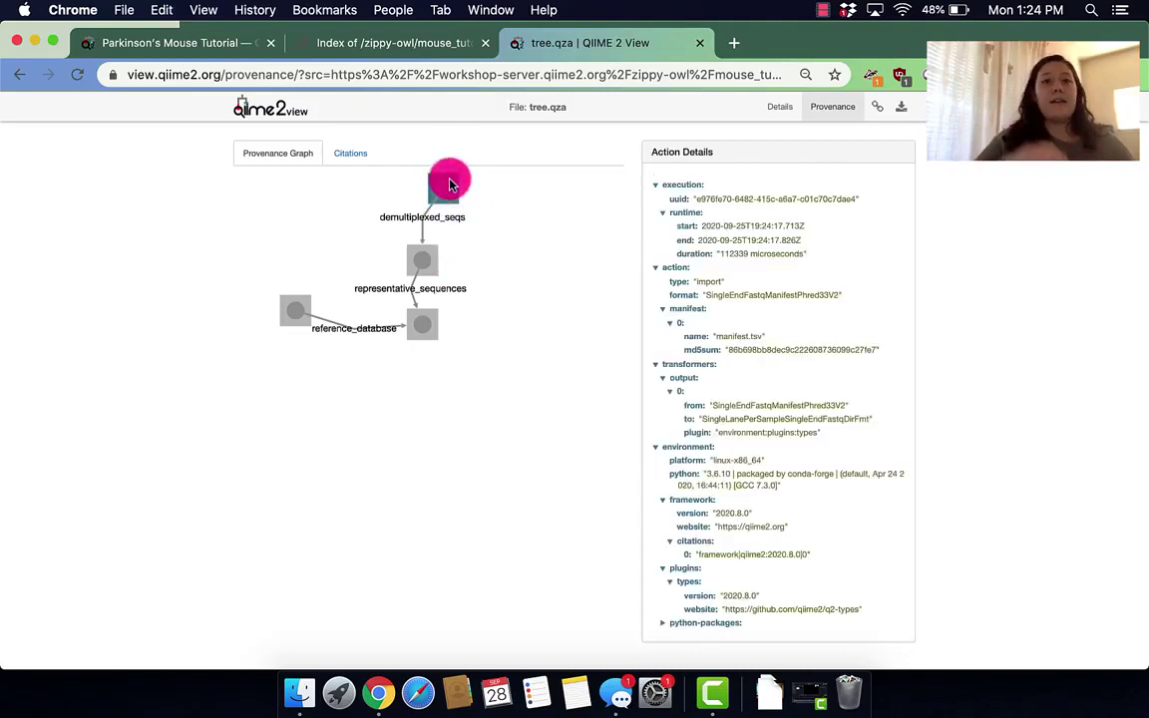
pyautogui.click(434, 256)
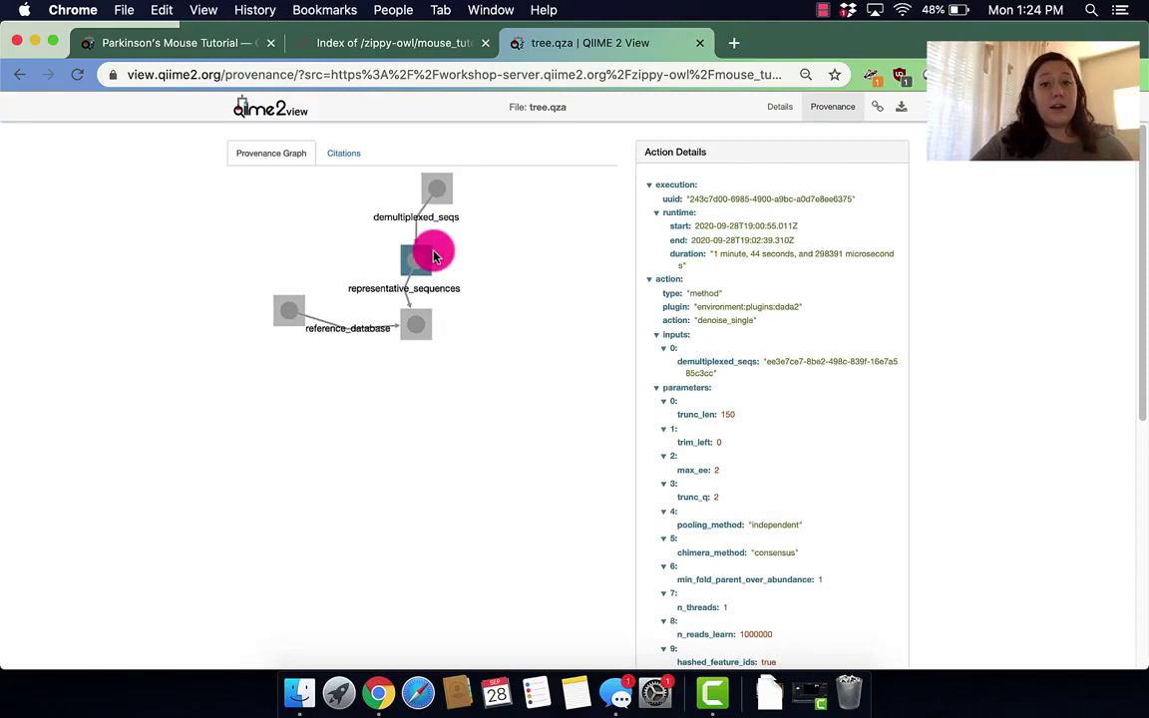
pyautogui.click(417, 318)
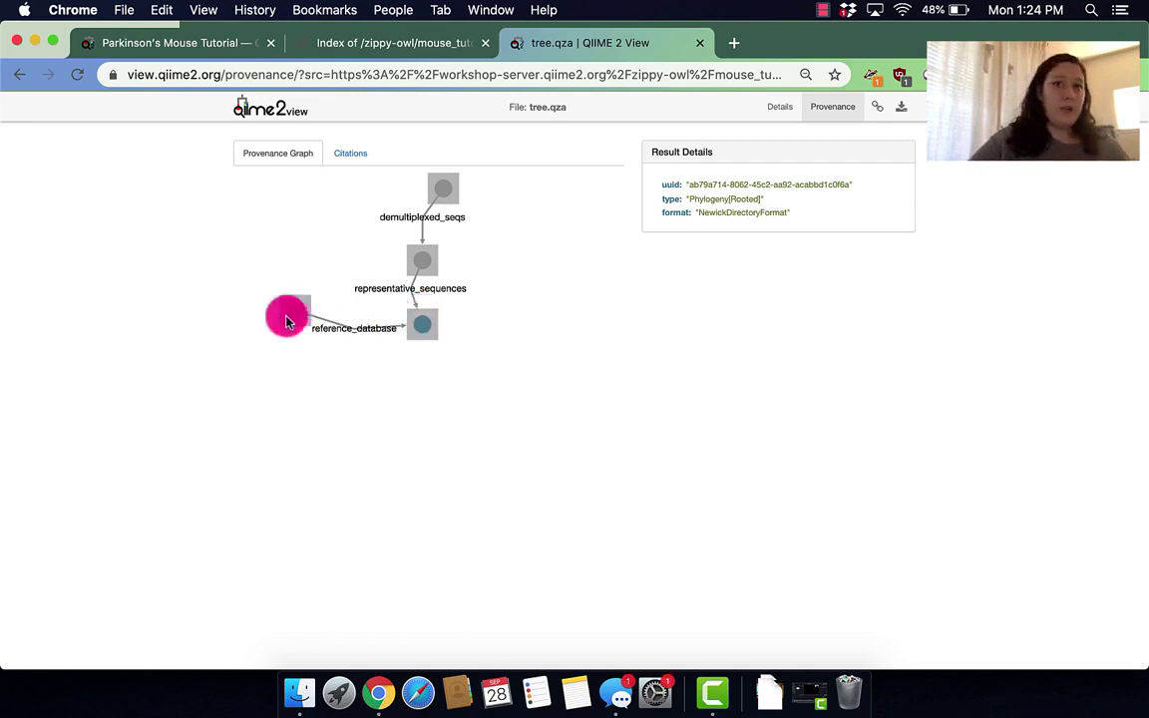
# Inspect the reference_database import and SeppReferenceDatabase result details, then move its node up
pyautogui.click(287, 317)
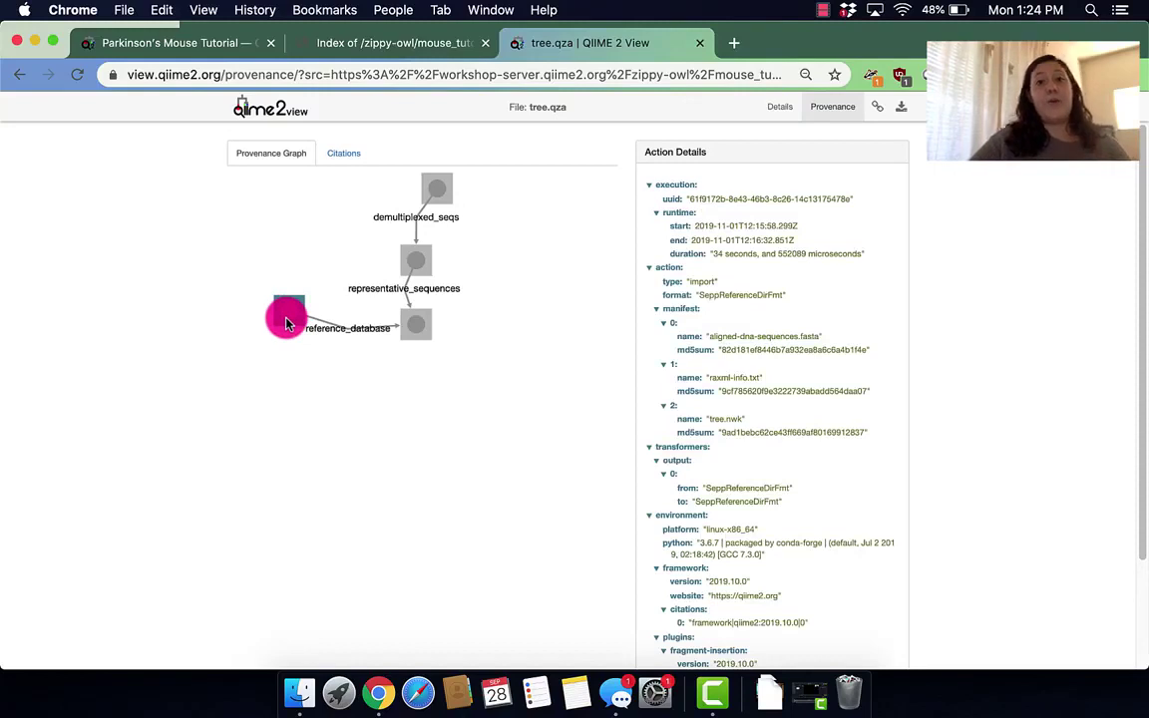
pyautogui.click(288, 317)
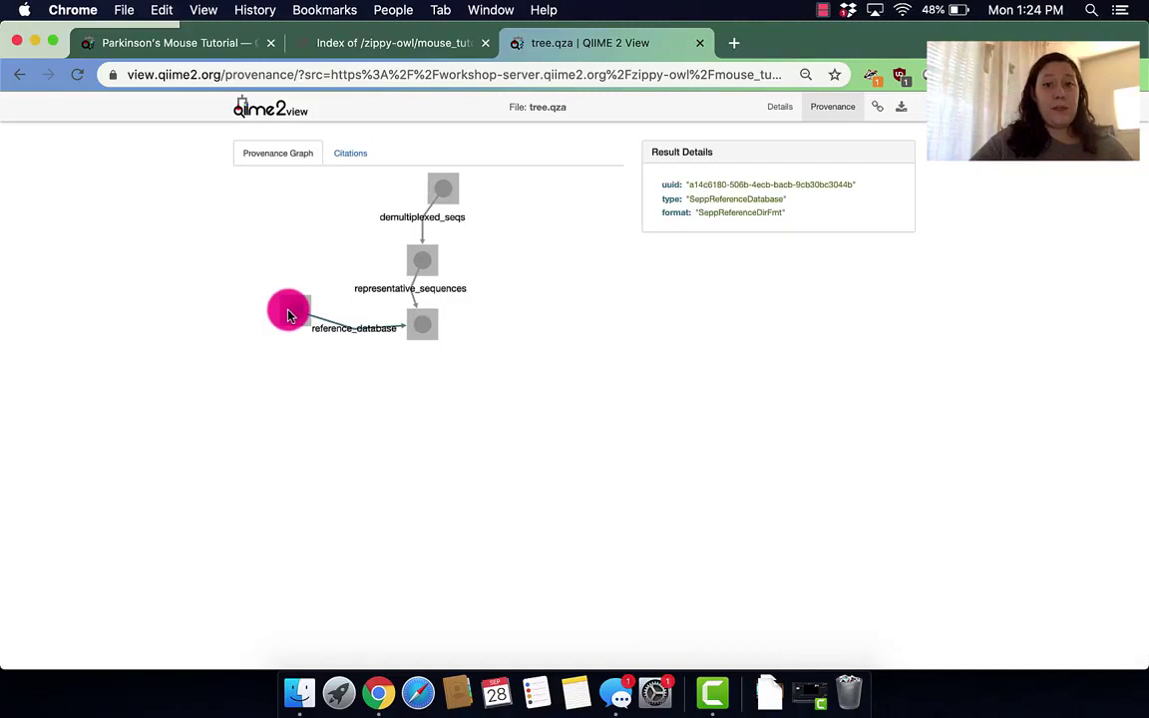
pyautogui.moveTo(289, 316); pyautogui.dragTo(305, 210)
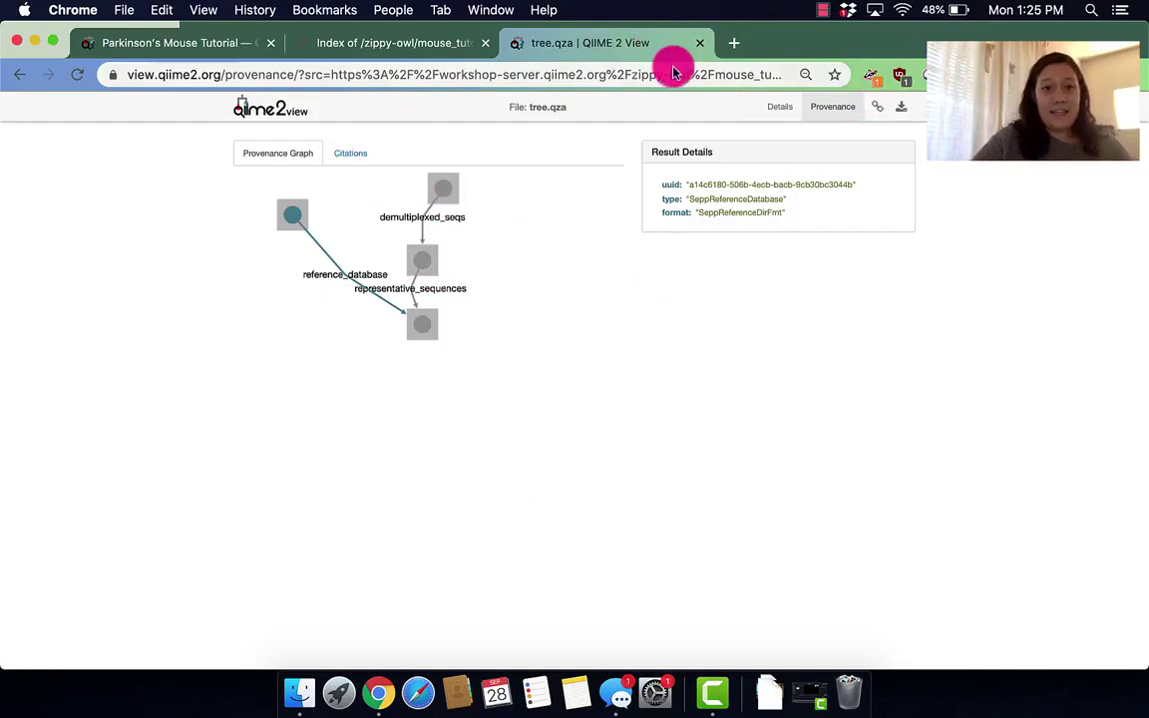
# Open itol.embl.de/upload.cgi in a new tab, then return to the mouse_tutorial file listing
pyautogui.click(734, 43)
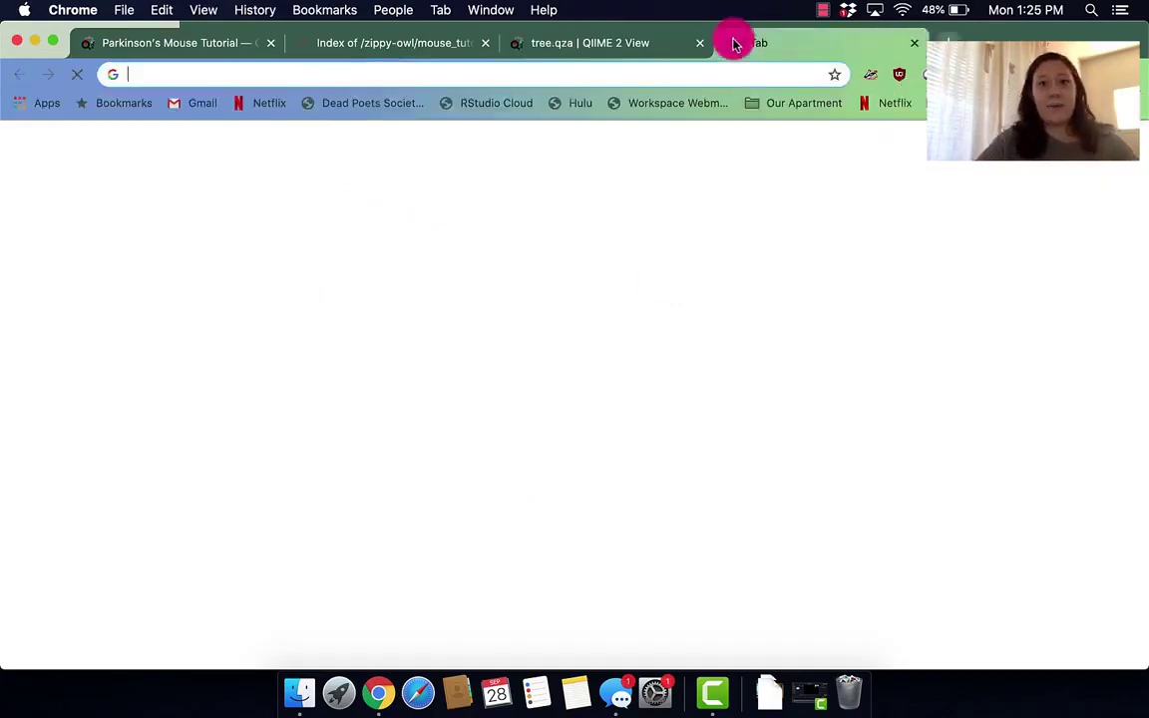
pyautogui.write('itol.embl.de/upload.cgi')
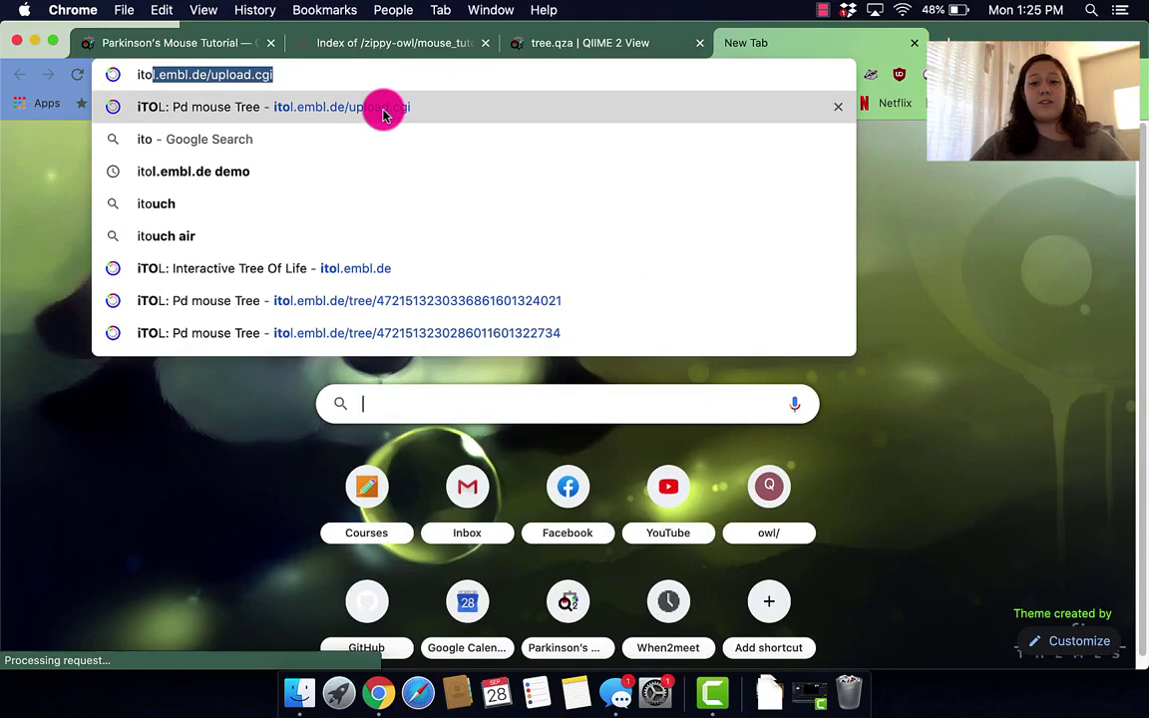
pyautogui.click(384, 110)
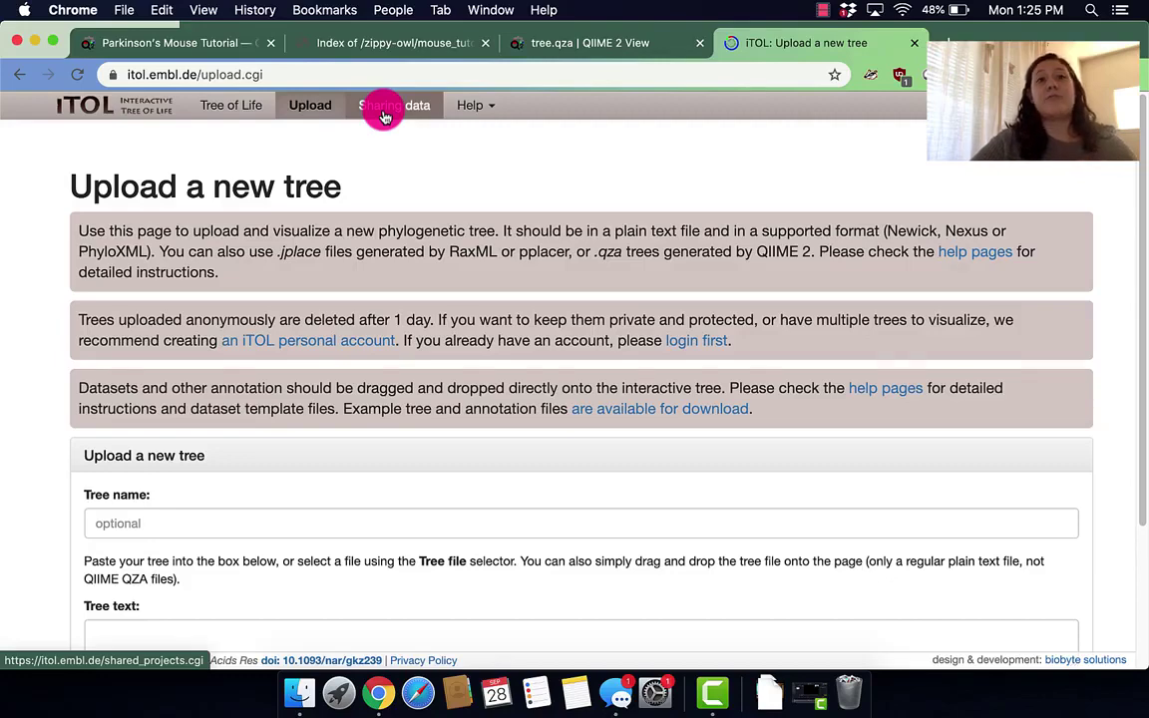
pyautogui.scroll(-3, 384, 116)
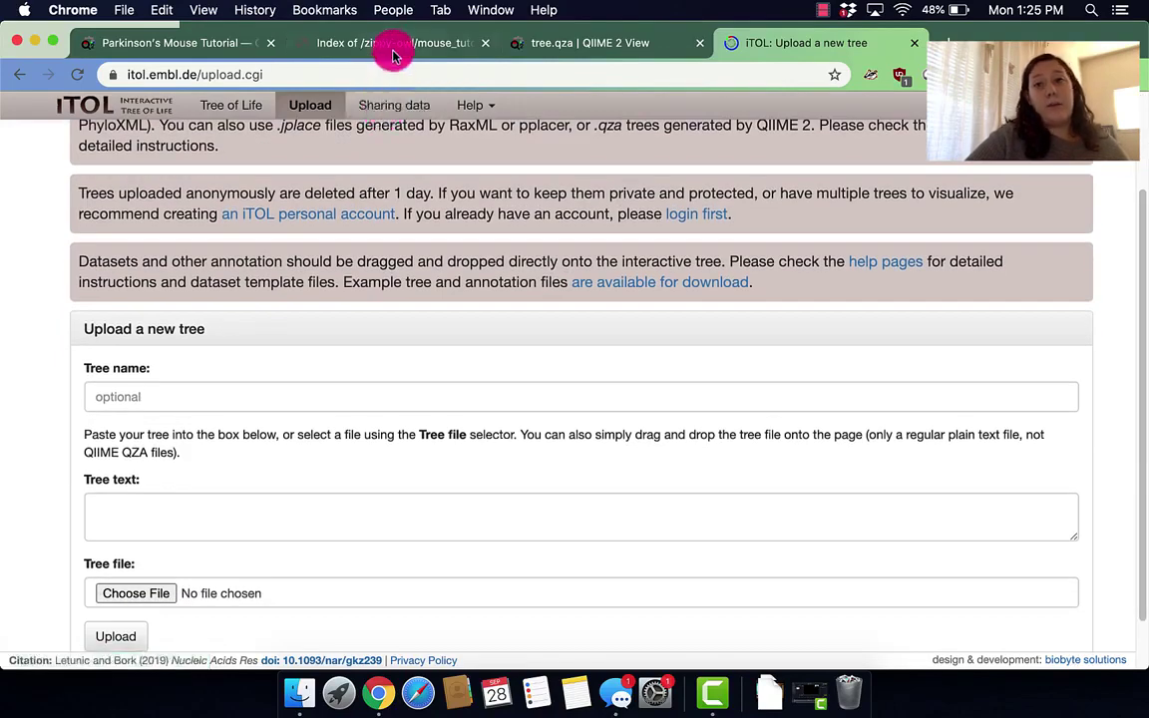
pyautogui.click(394, 48)
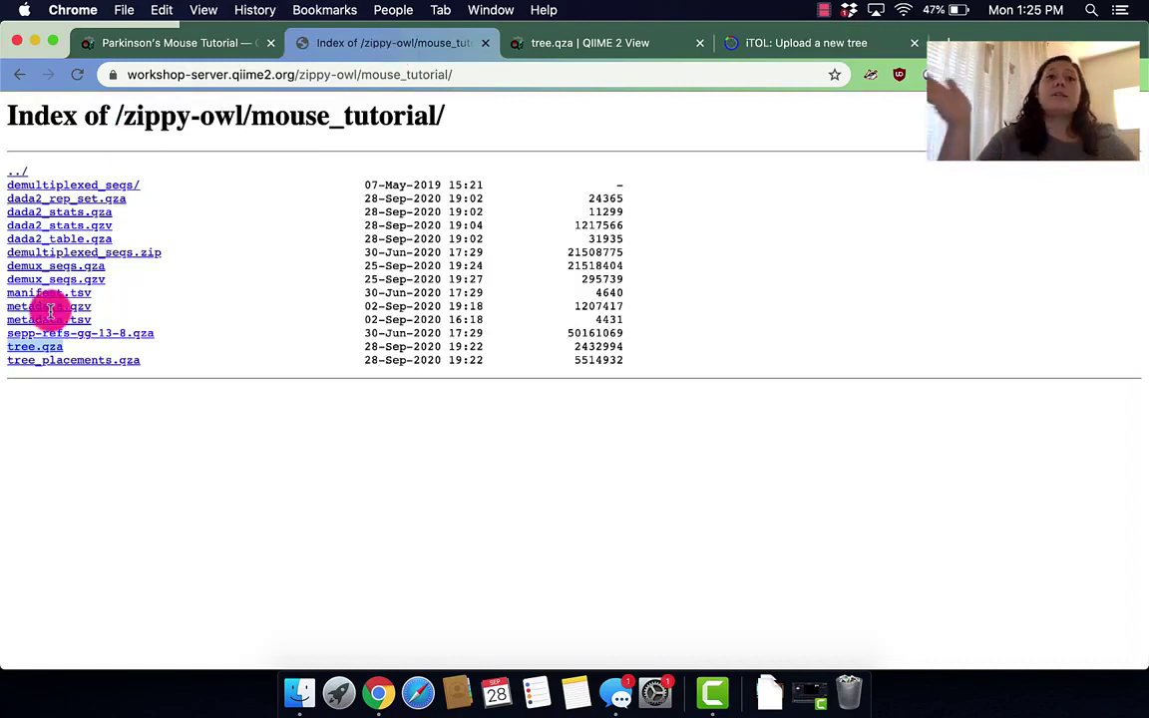
# Download tree.qza (saved as tree (2).qza) and switch back to the iTOL upload tab
pyautogui.click(49, 347)
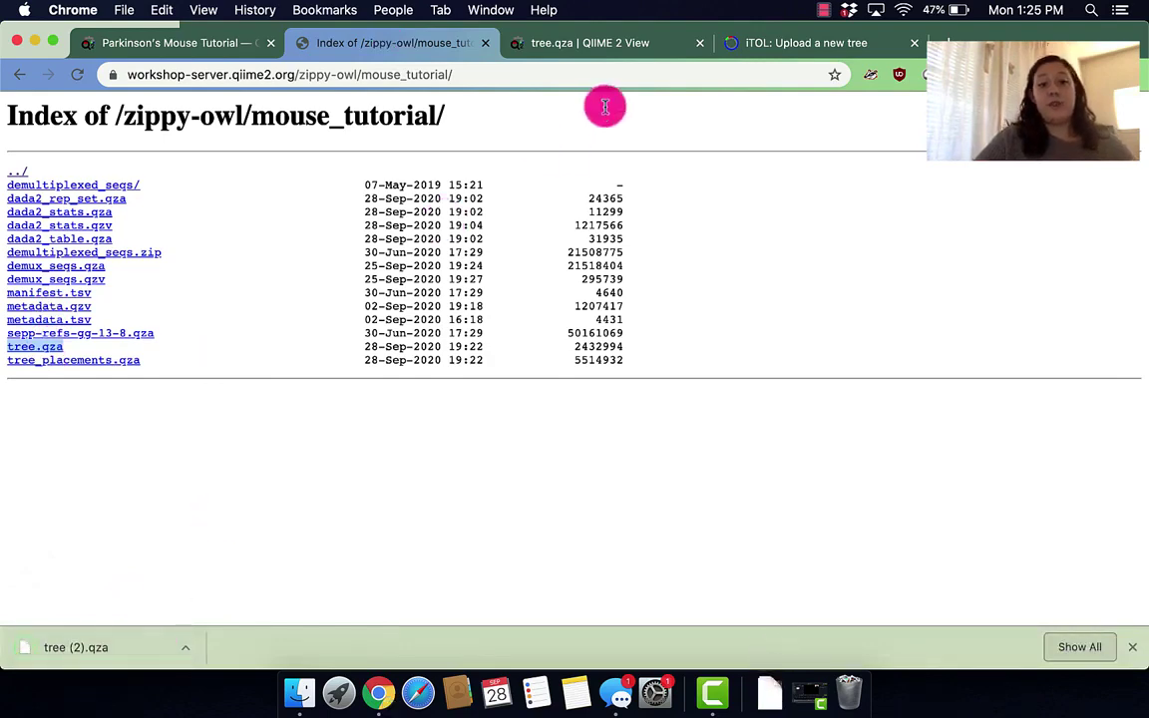
pyautogui.click(787, 43)
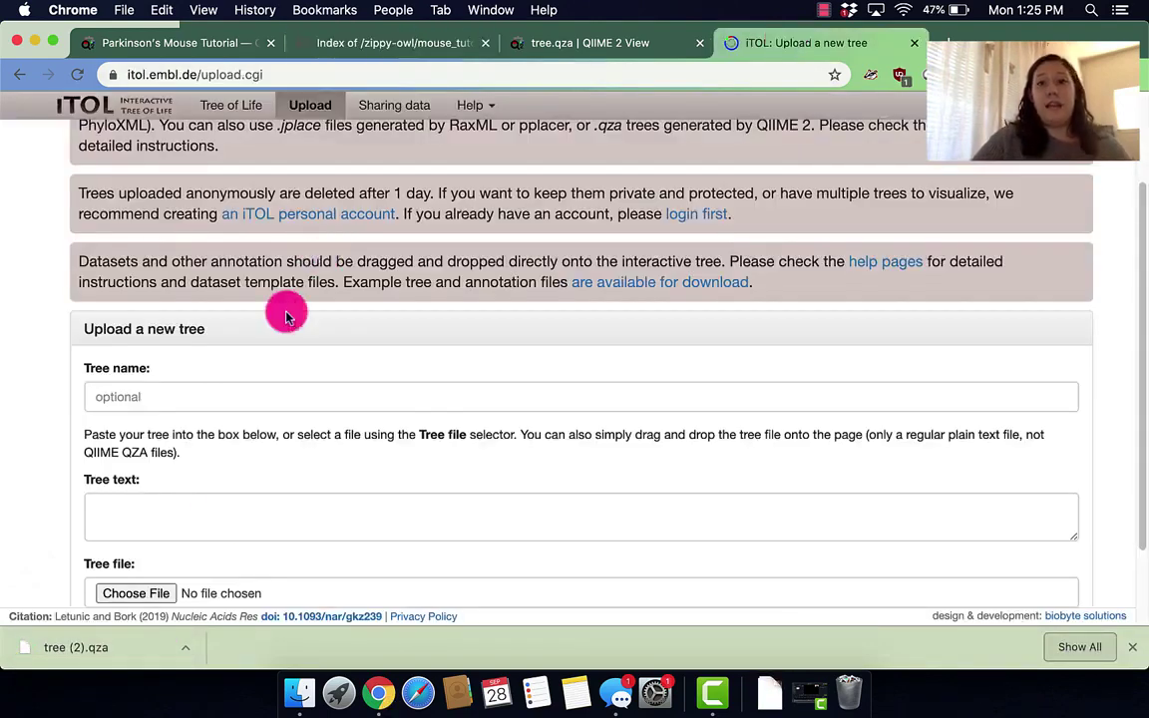
# Name the new tree 'Pd mouse Tree', select tree (2).qza, and upload it to iTOL
pyautogui.click(191, 402)
pyautogui.click(185, 436)
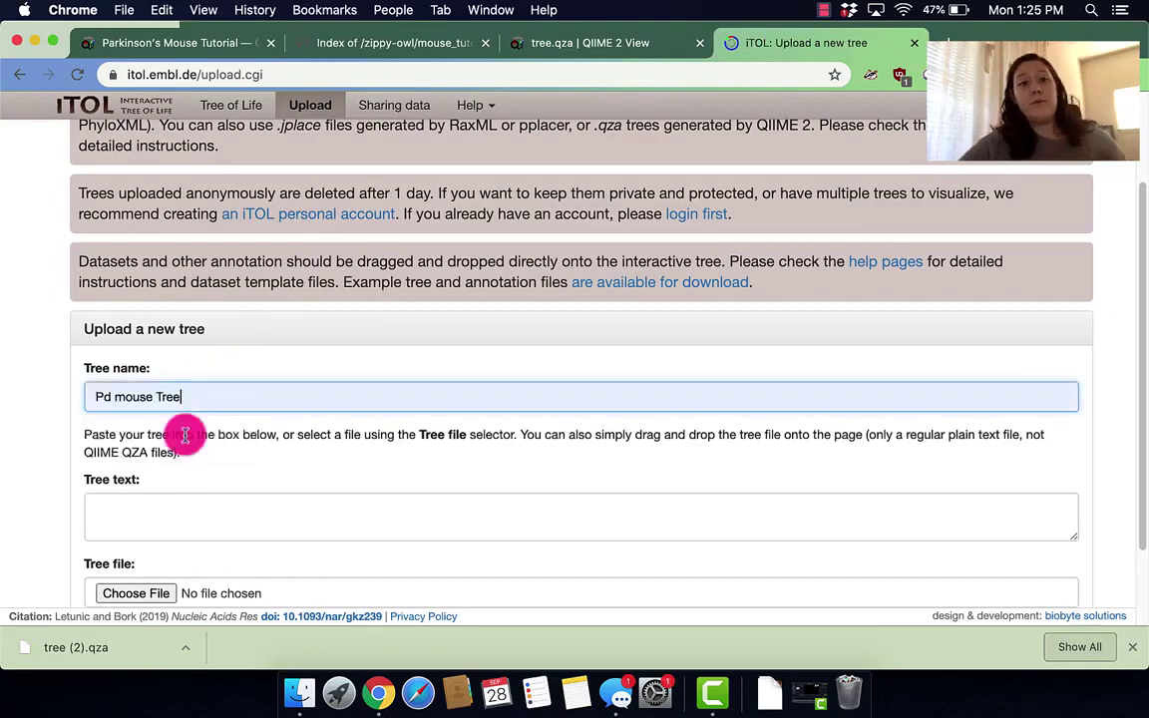
pyautogui.scroll(-2, 212, 448)
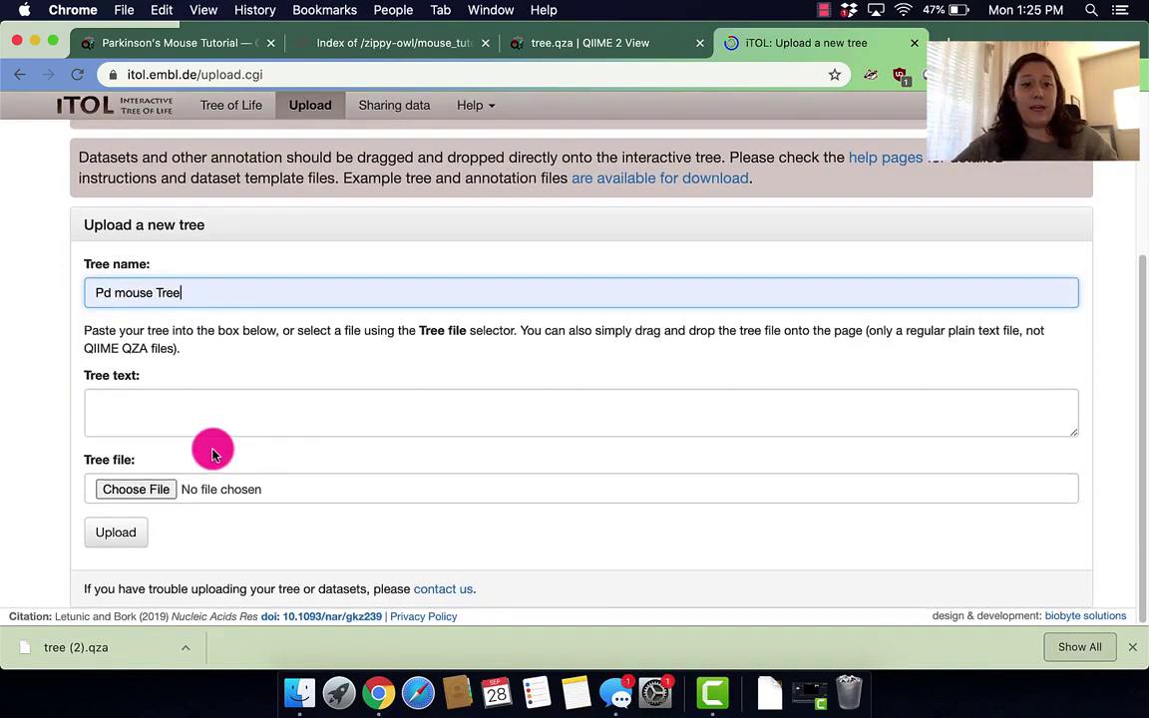
pyautogui.scroll(-1, 212, 454)
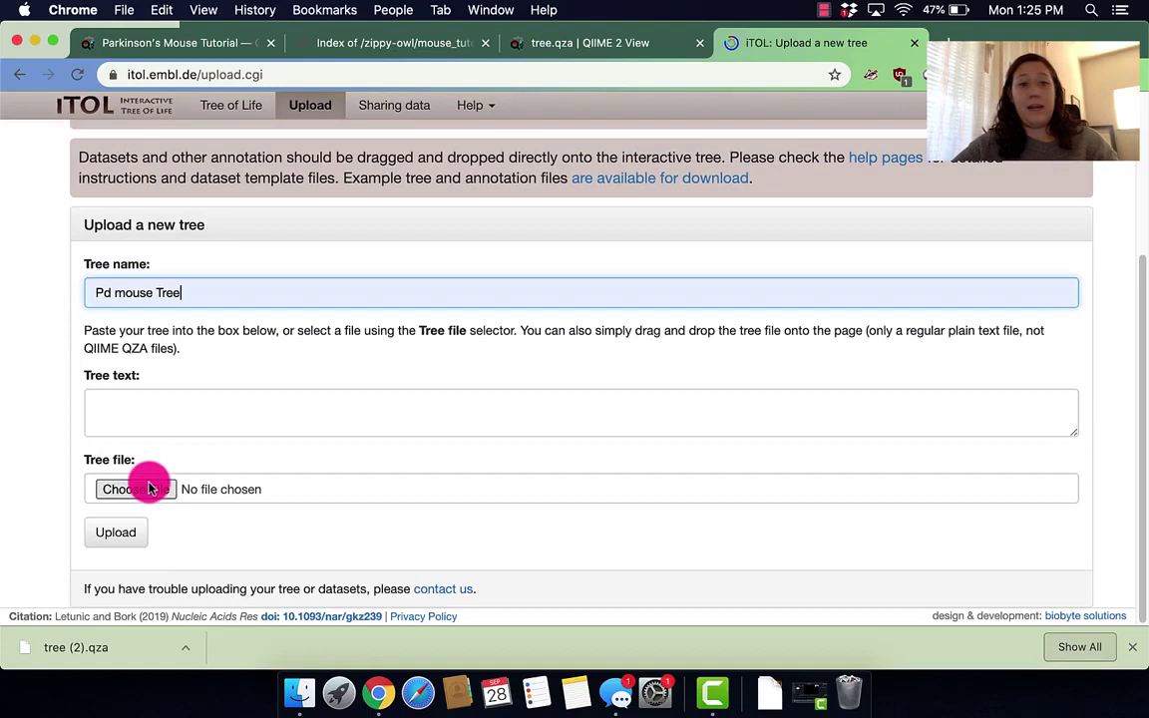
pyautogui.click(146, 484)
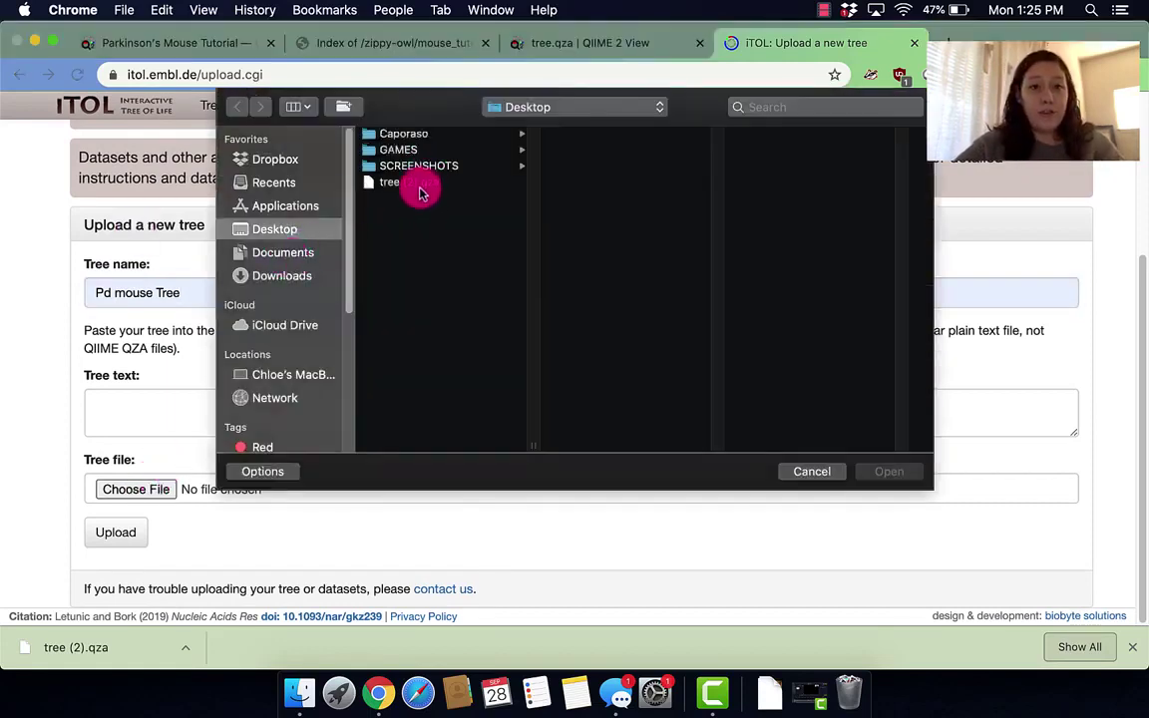
pyautogui.doubleClick(417, 183)
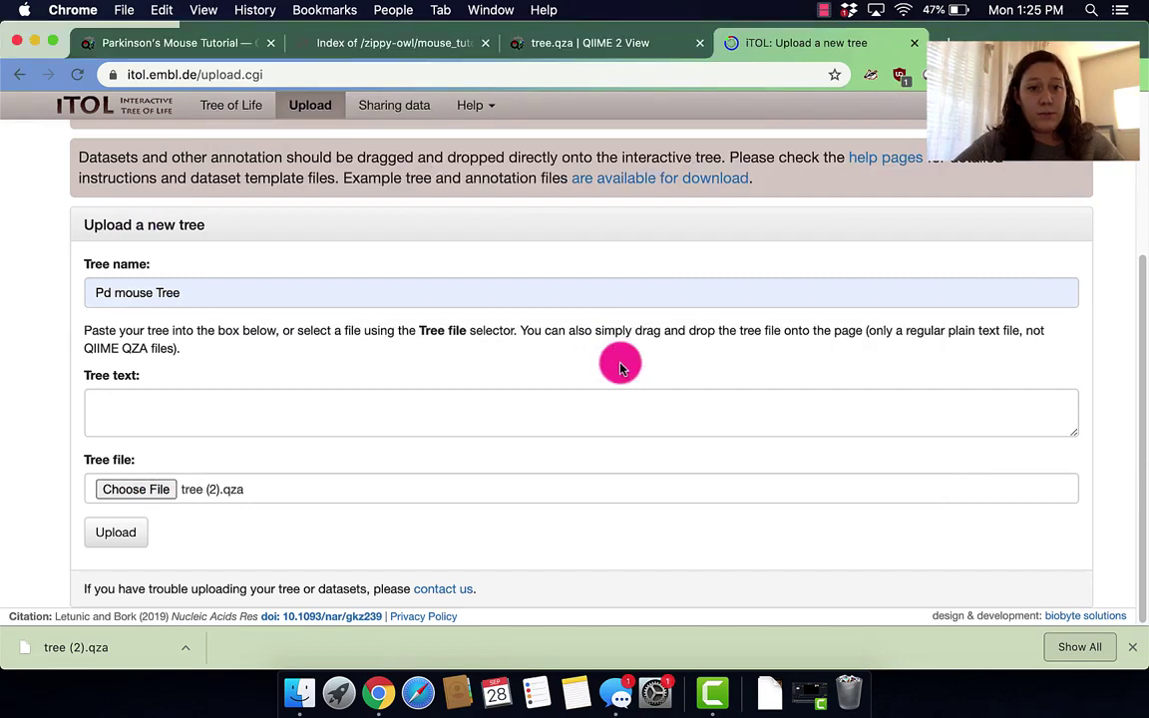
pyautogui.click(93, 542)
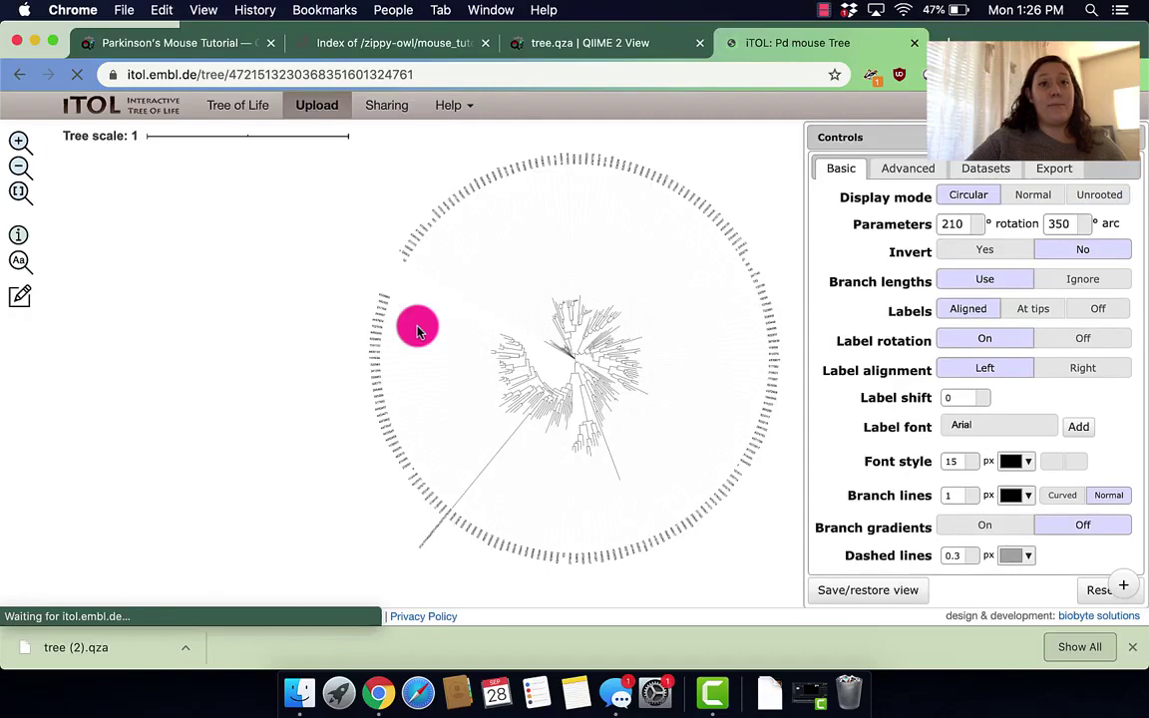
# Zoom into and pan around the circular Pd mouse Tree to inspect its branches and nodes
pyautogui.moveTo(543, 397)
pyautogui.scroll(3, 543, 397)
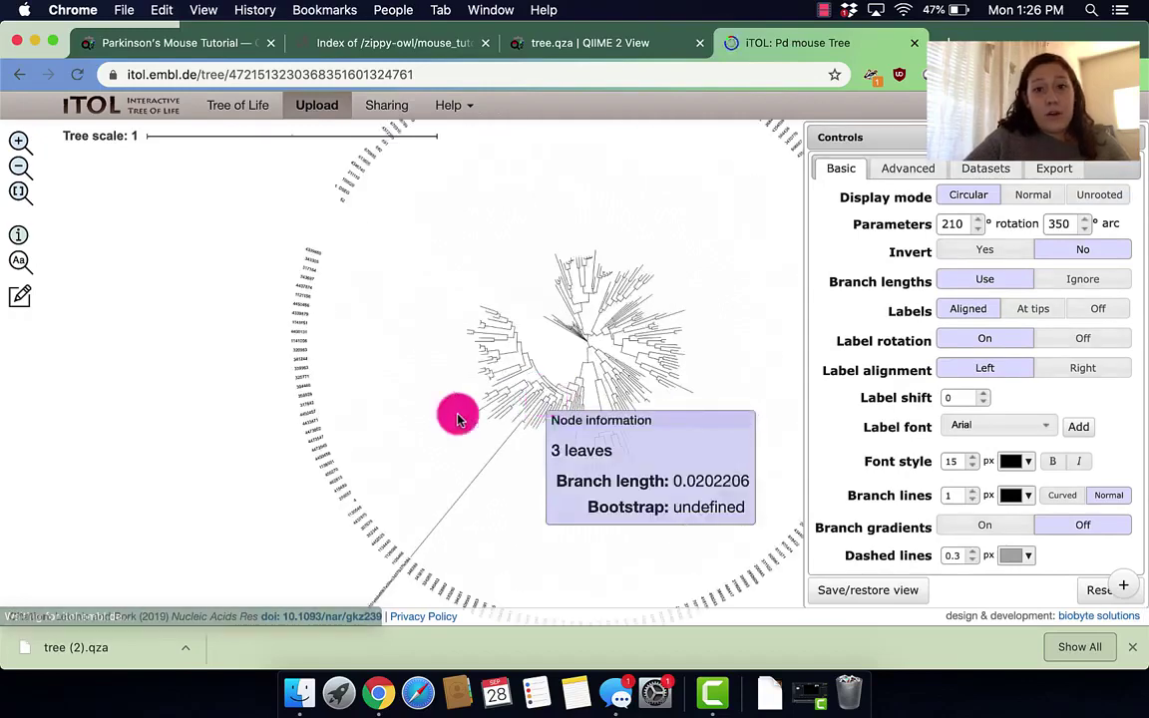
pyautogui.scroll(5, 458, 418)
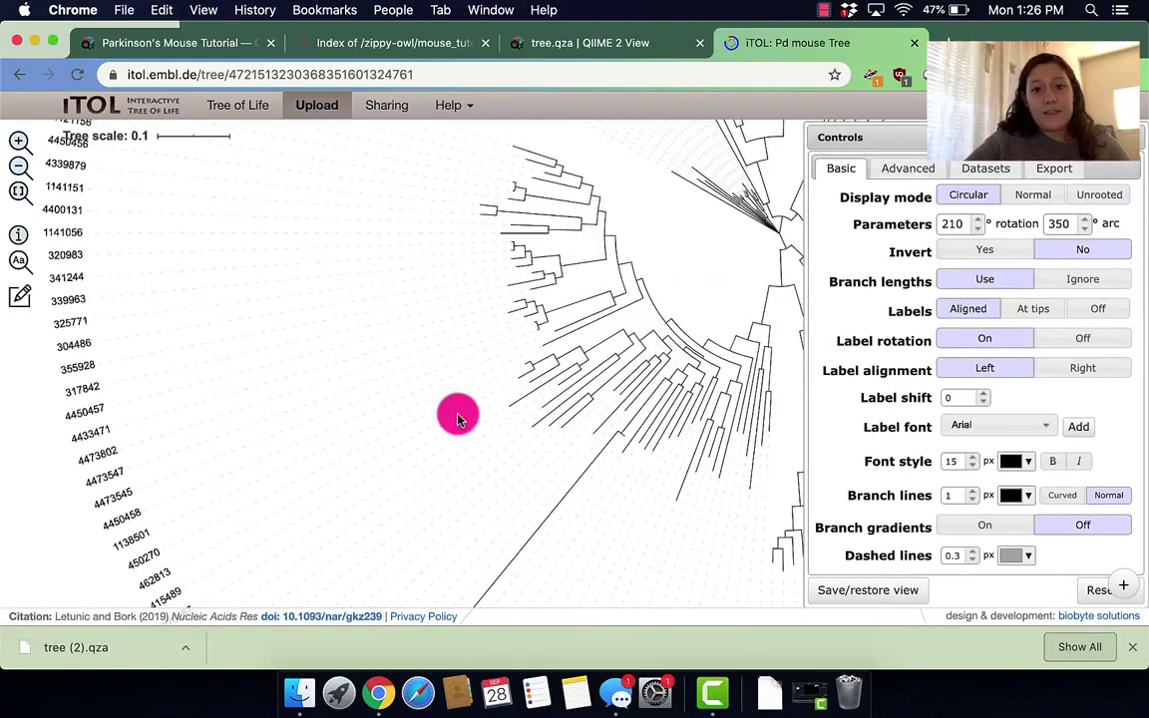
pyautogui.moveTo(457, 413); pyautogui.dragTo(254, 493)
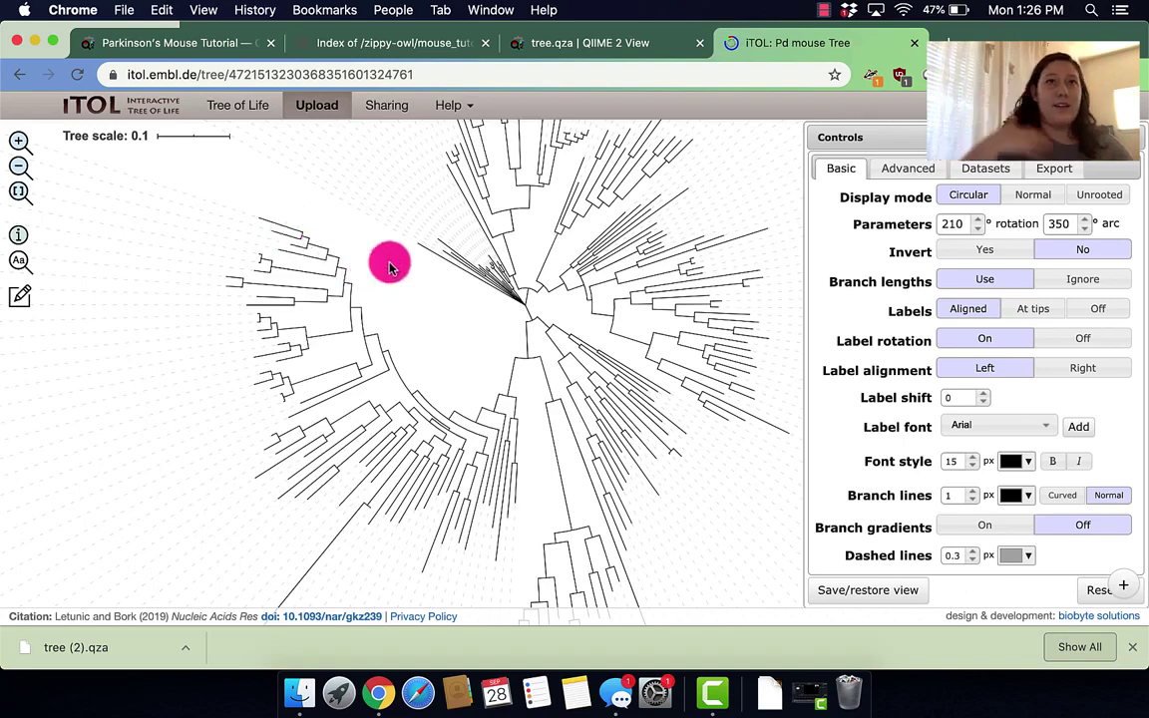
pyautogui.scroll(-5, 389, 264)
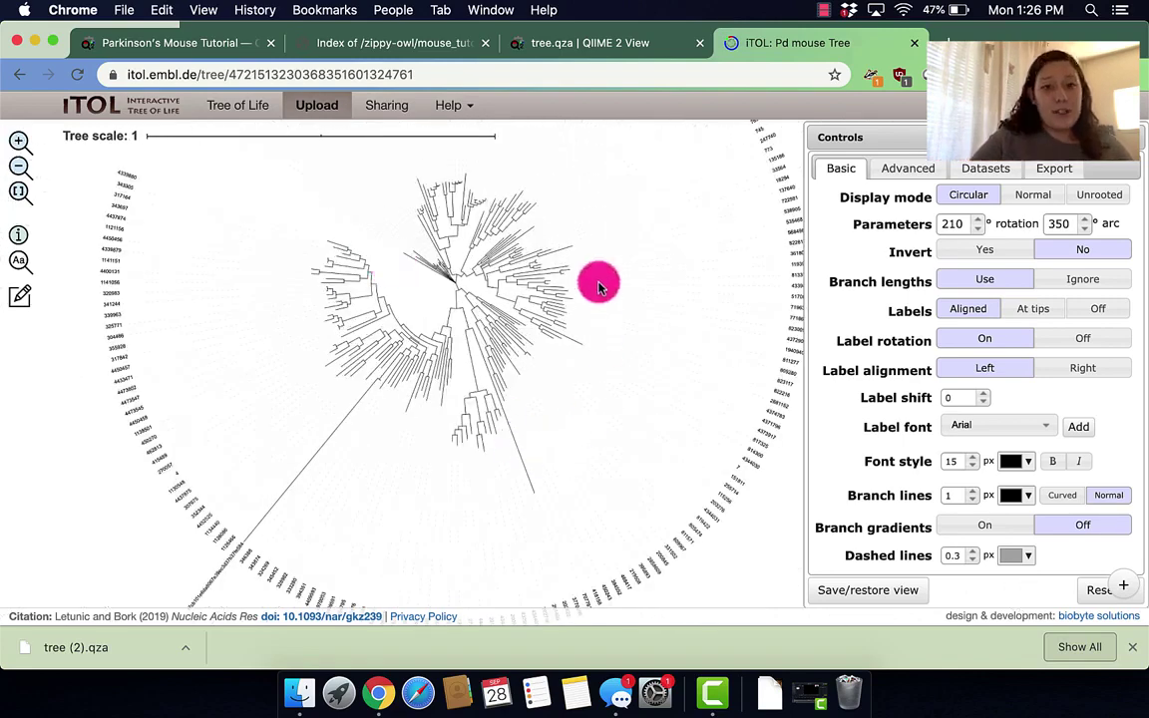
pyautogui.moveTo(351, 295)
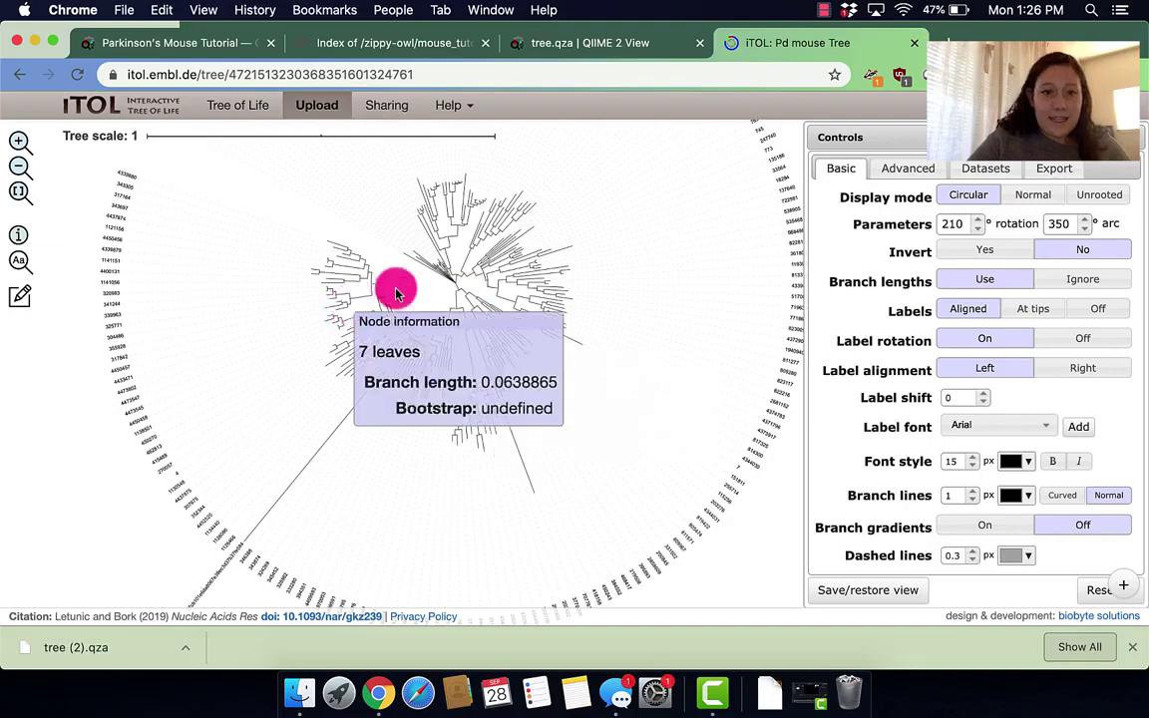
pyautogui.scroll(-5, 482, 236)
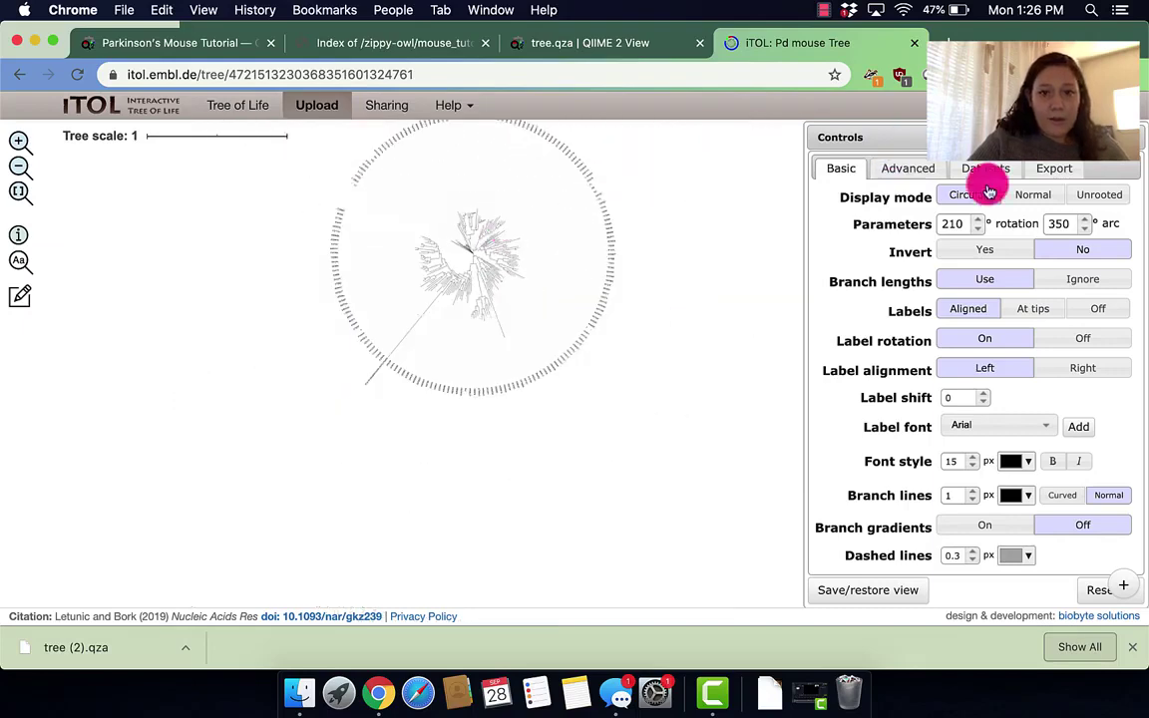
# Redraw the tree in the rectangular Normal layout and pan to its lower branches
pyautogui.click(1023, 200)
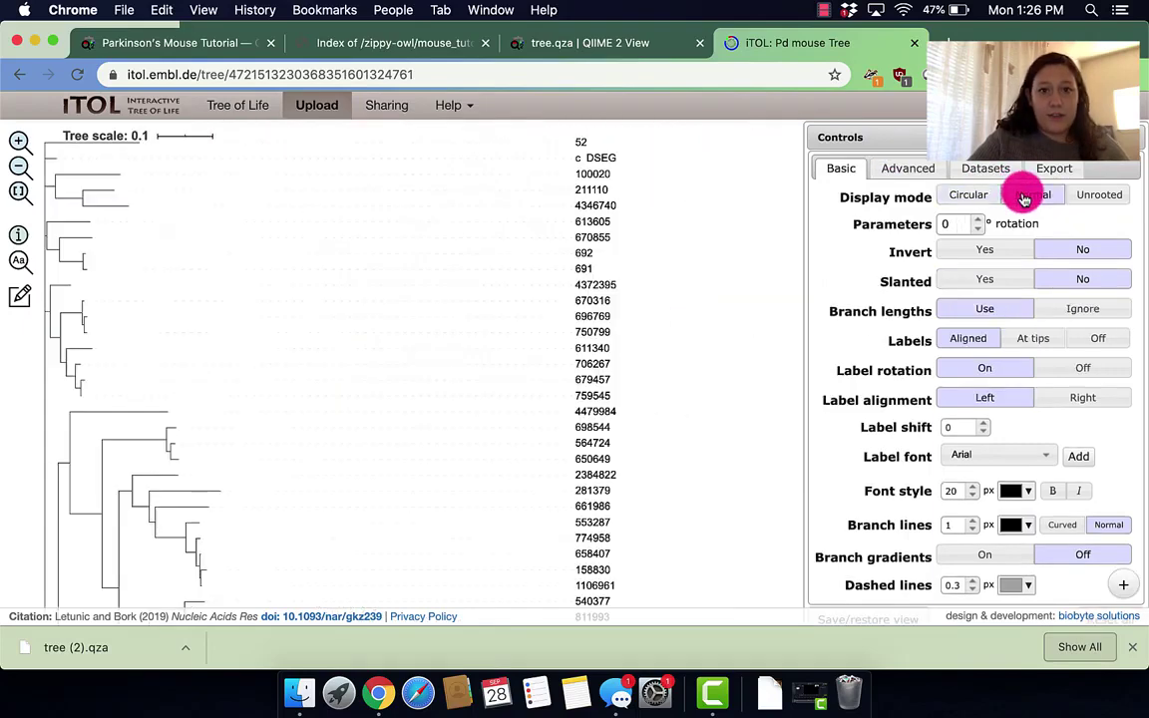
pyautogui.moveTo(302, 369)
pyautogui.scroll(-5, 304, 370)
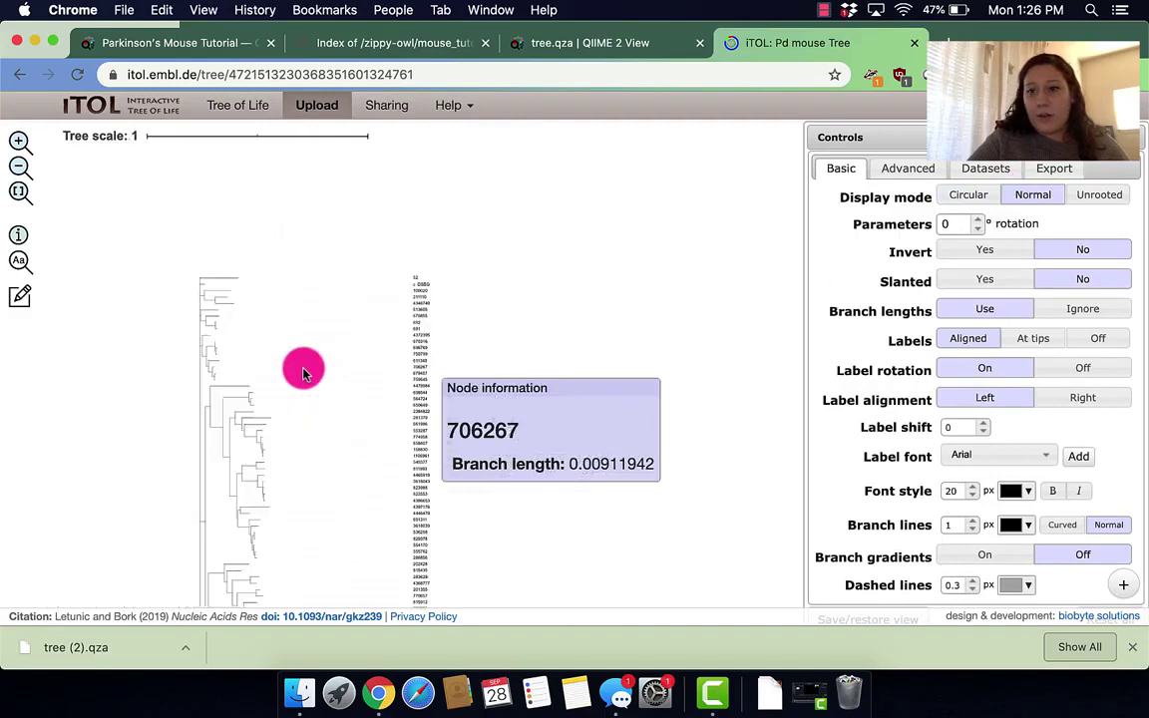
pyautogui.scroll(-3, 312, 371)
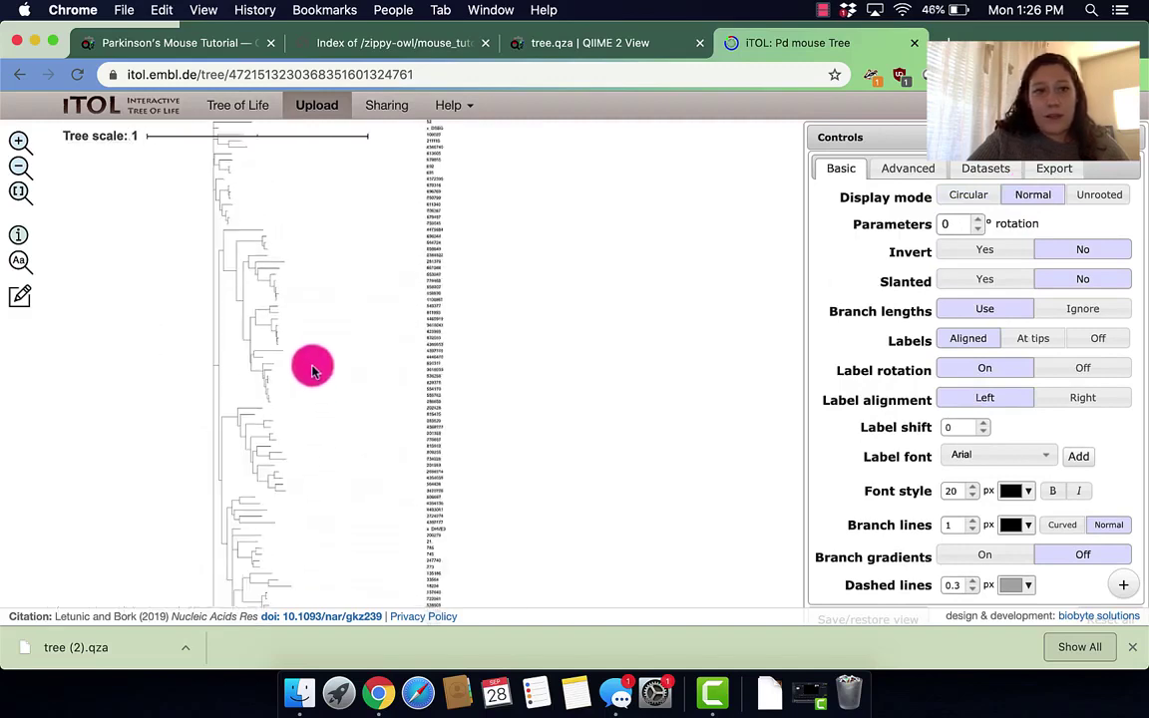
pyautogui.moveTo(302, 424); pyautogui.dragTo(315, 94)
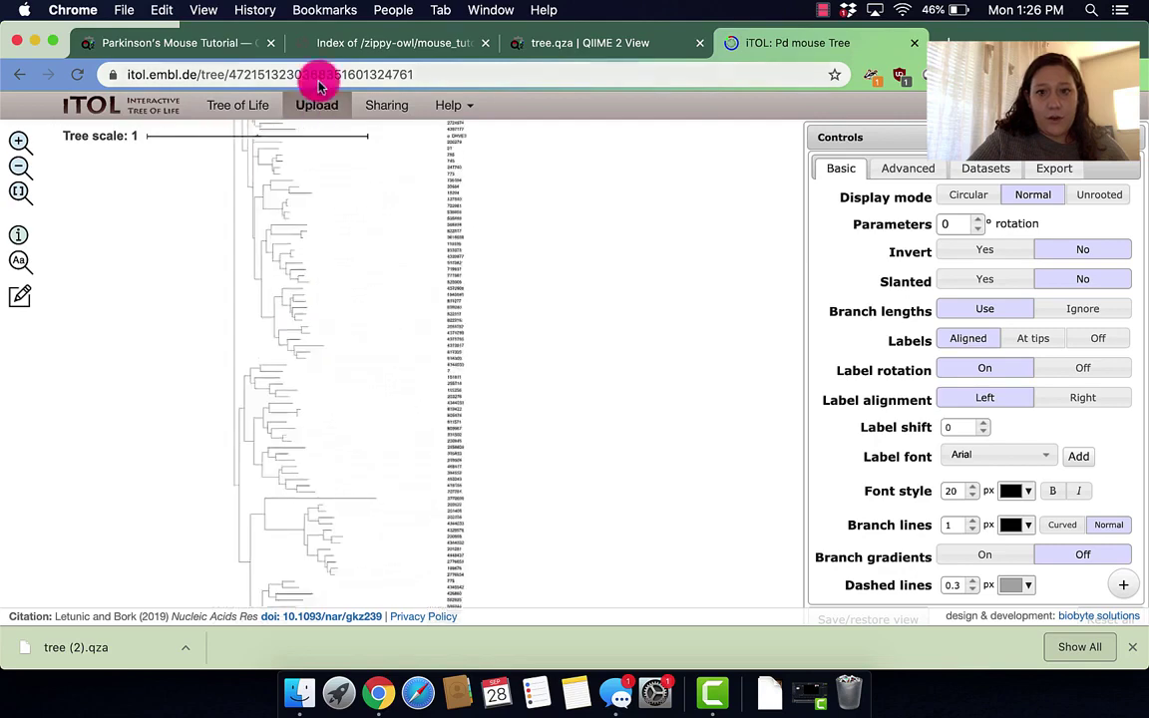
# Try the Unrooted layout, look at the Advanced settings, then restore the Circular layout
pyautogui.click(1097, 194)
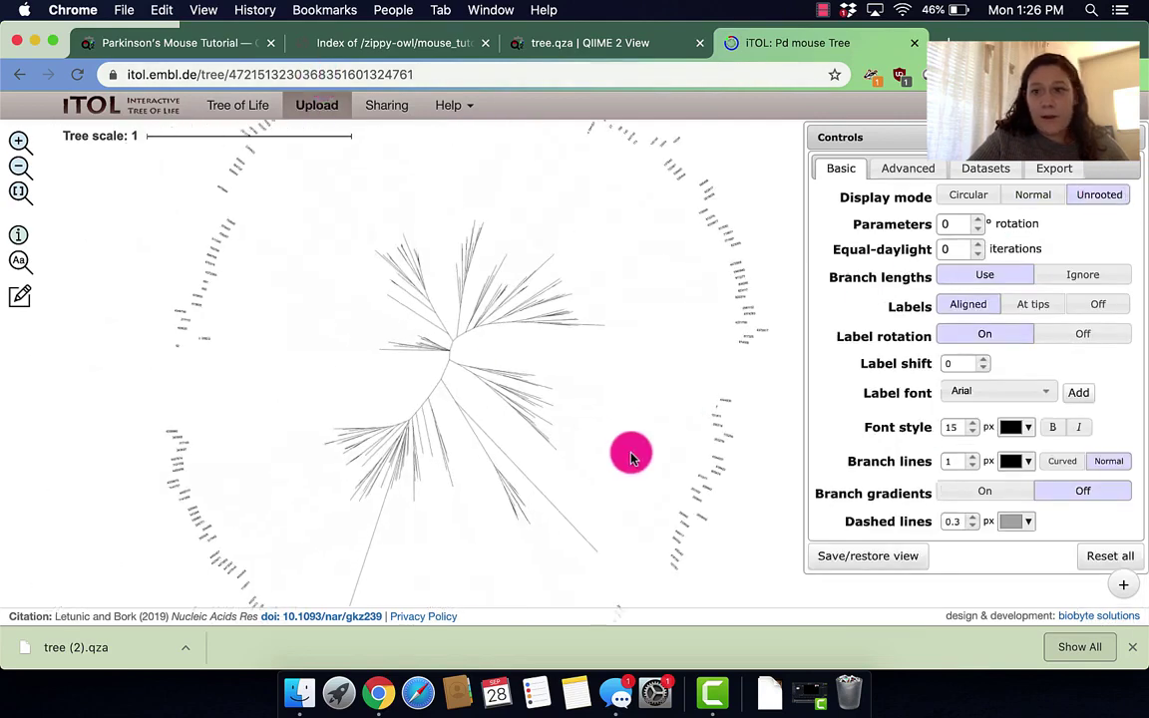
pyautogui.click(925, 177)
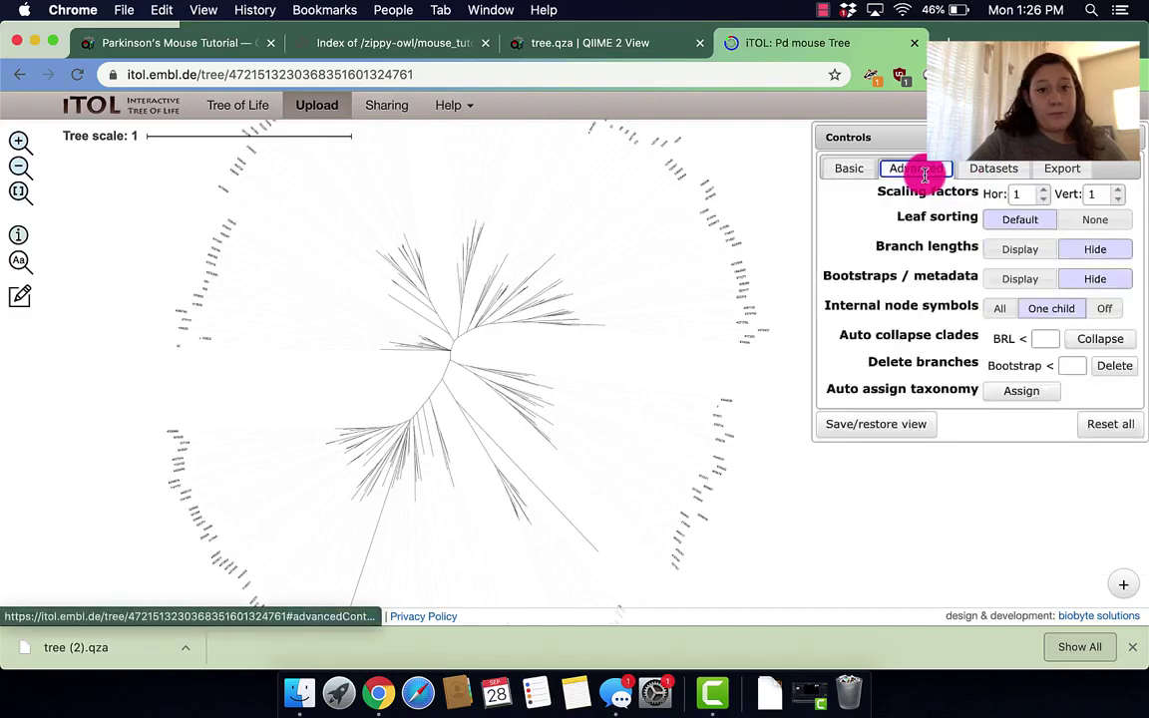
pyautogui.click(846, 171)
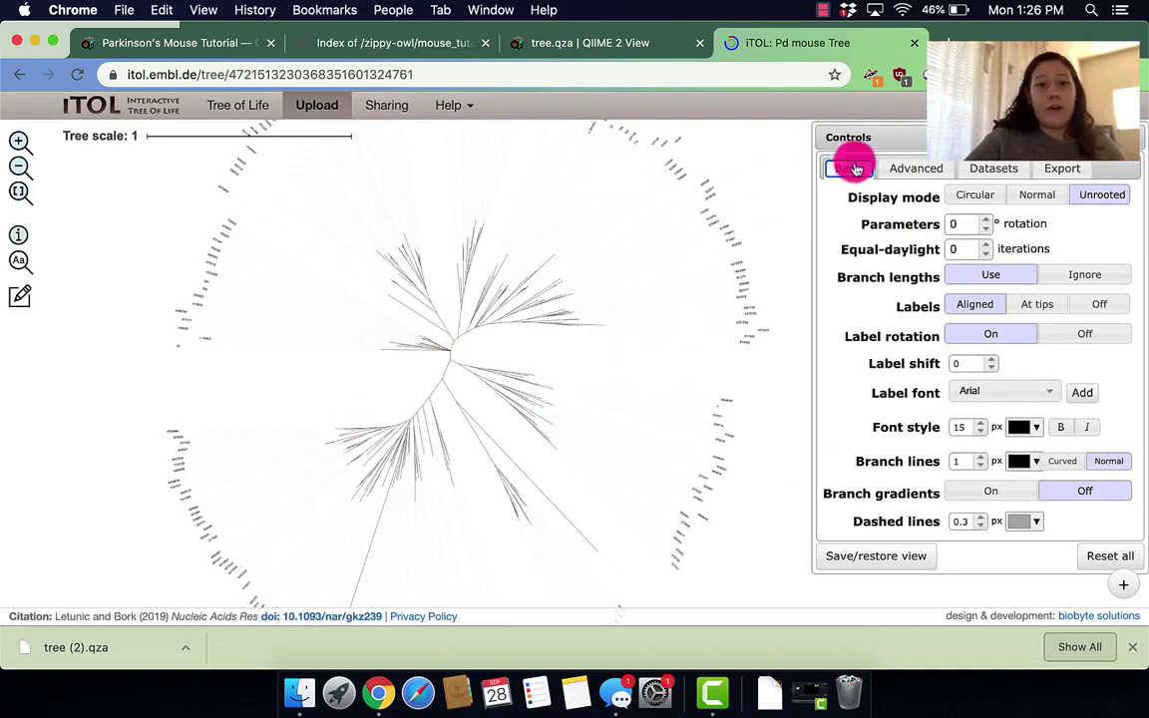
pyautogui.click(959, 196)
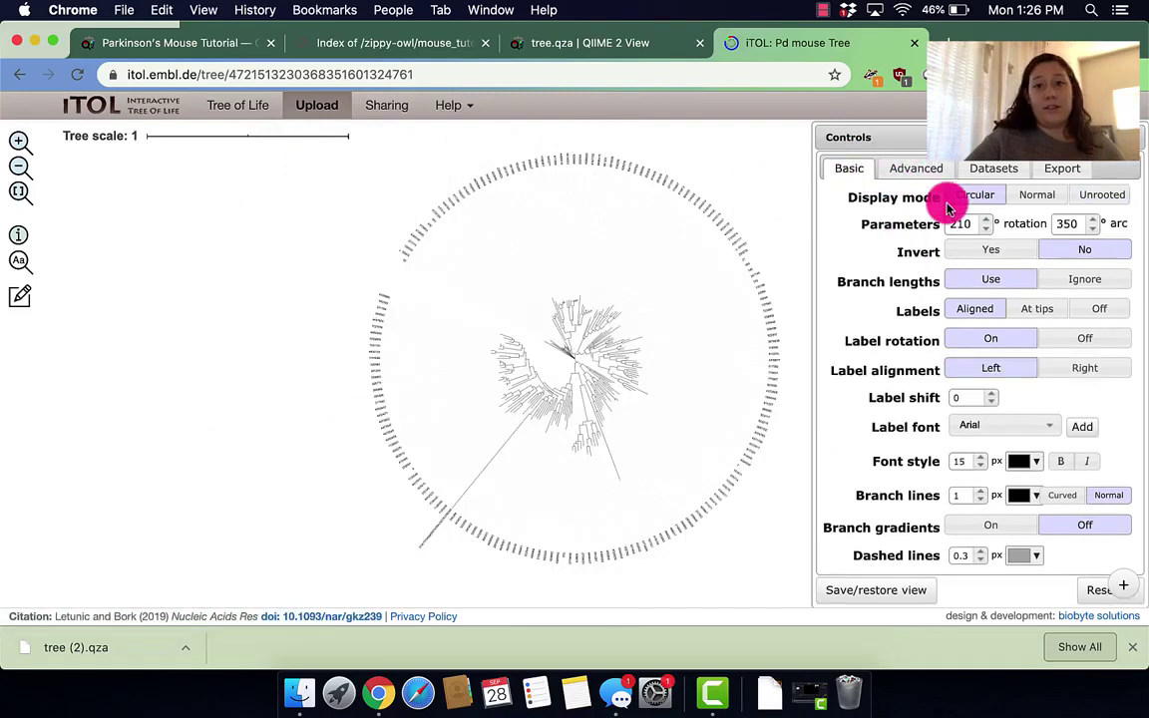
pyautogui.scroll(3, 541, 371)
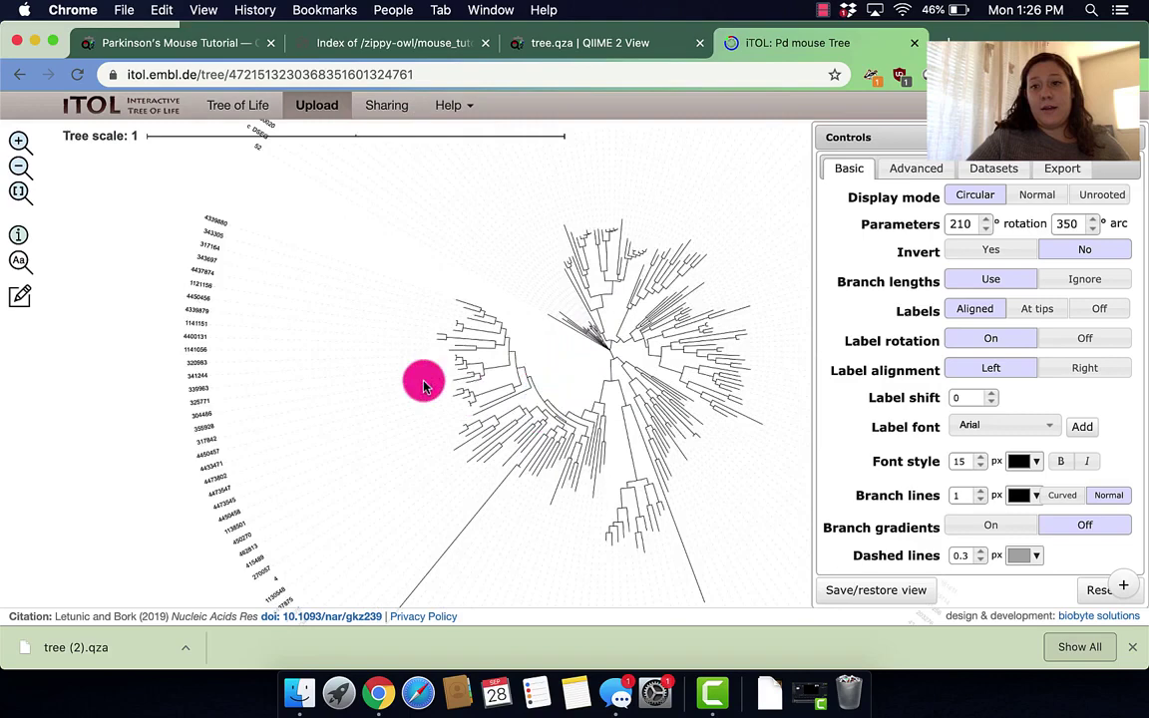
pyautogui.click(361, 338)
pyautogui.click(173, 60)
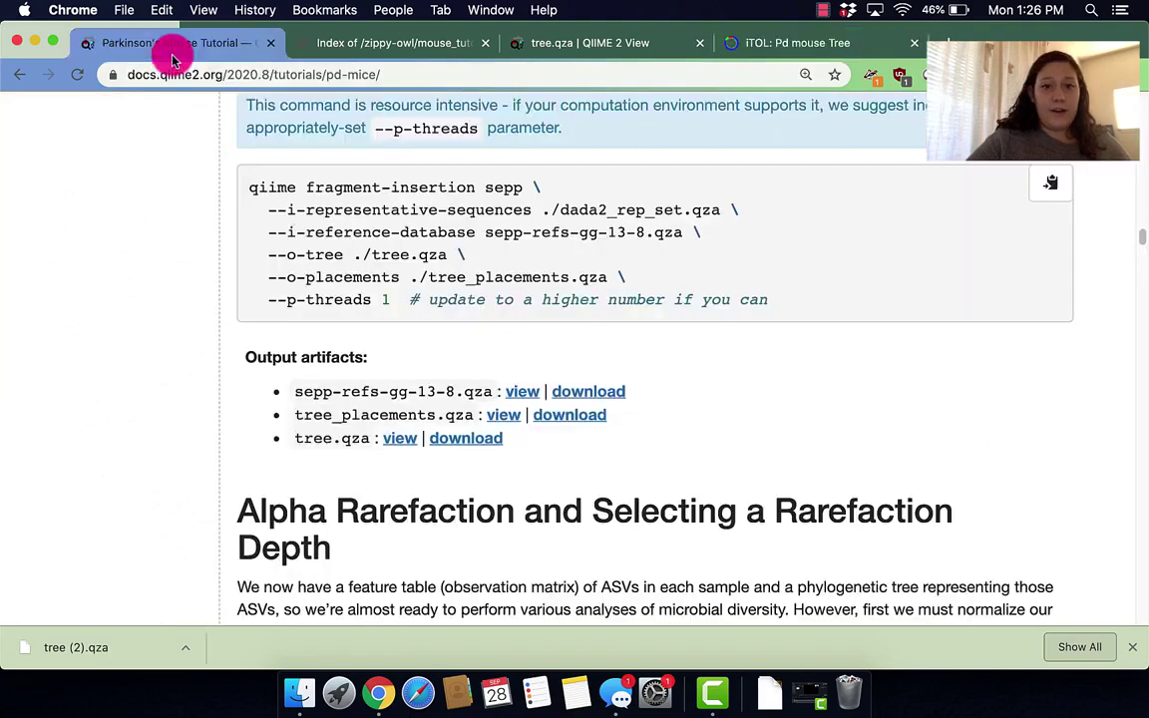